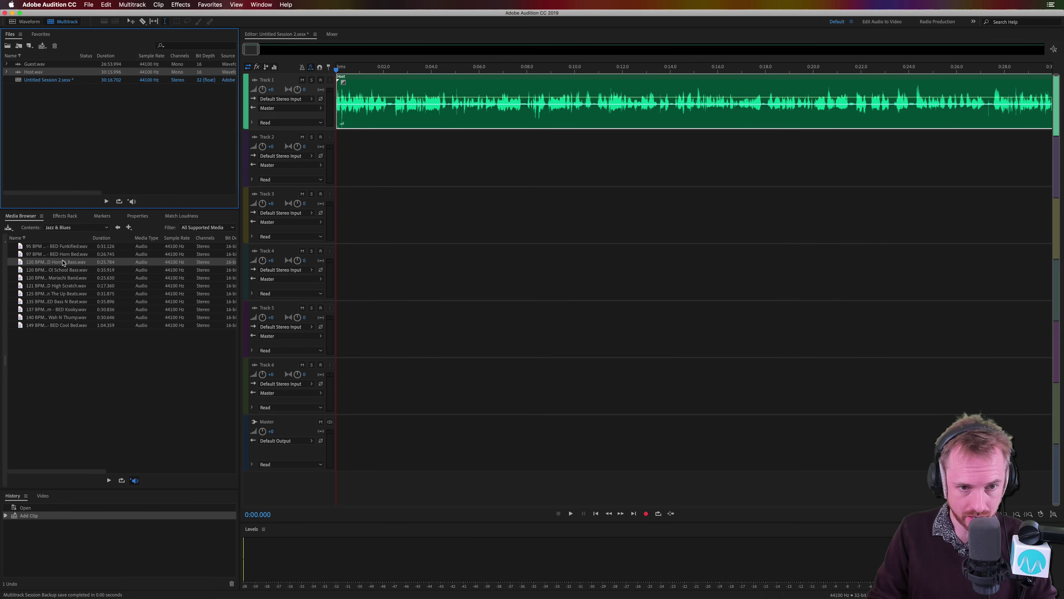
# Step: Place the Horn N Bass bed on Track 2 at 0:00 beneath the Host dialogue and play both tracks
pyautogui.moveTo(63, 263); pyautogui.dragTo(348, 159)
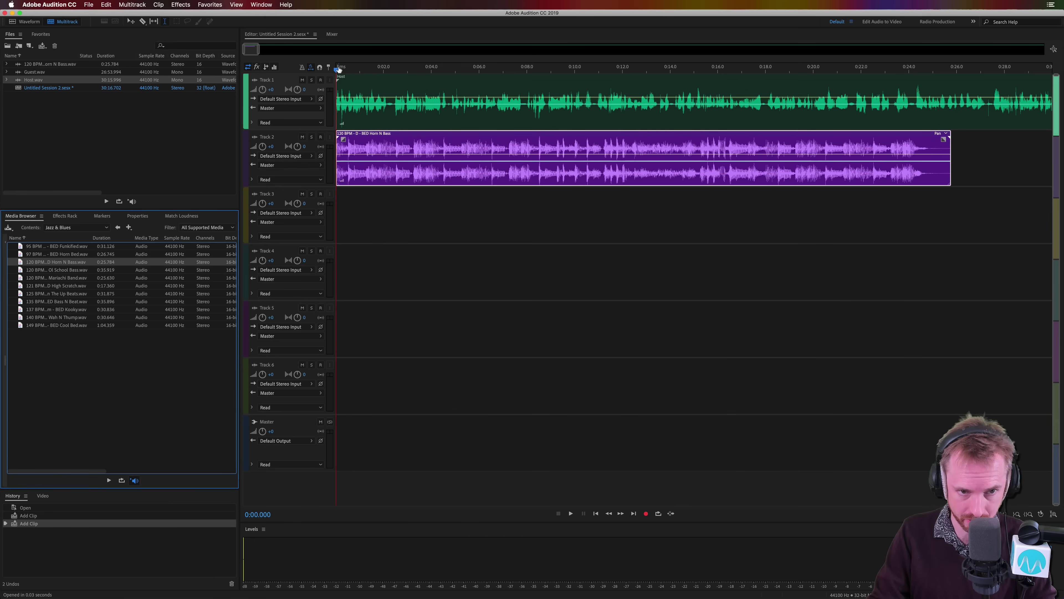
pyautogui.scroll(-2, 339, 71)
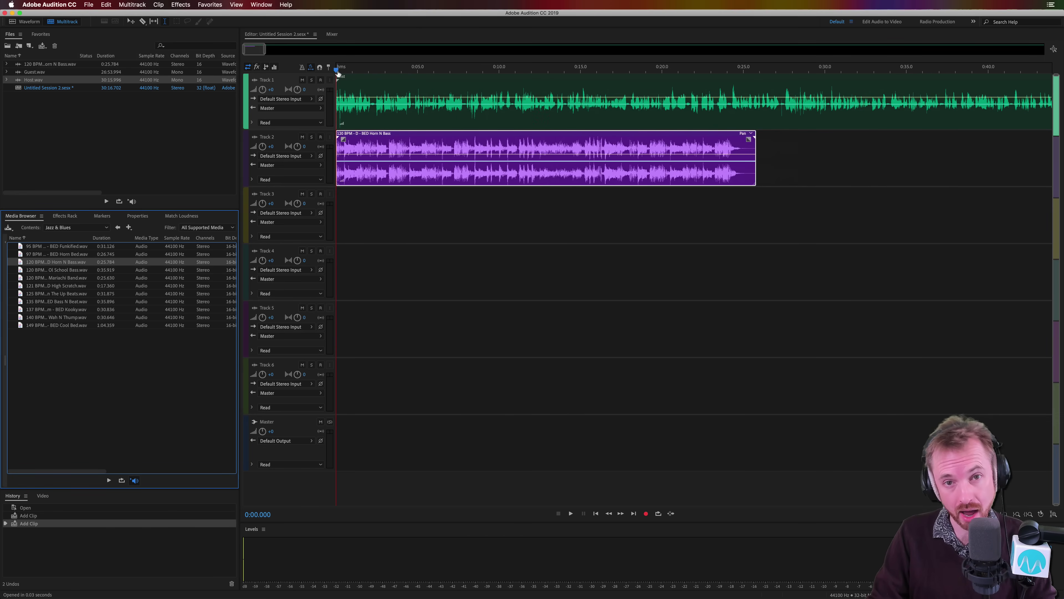
pyautogui.press('space')
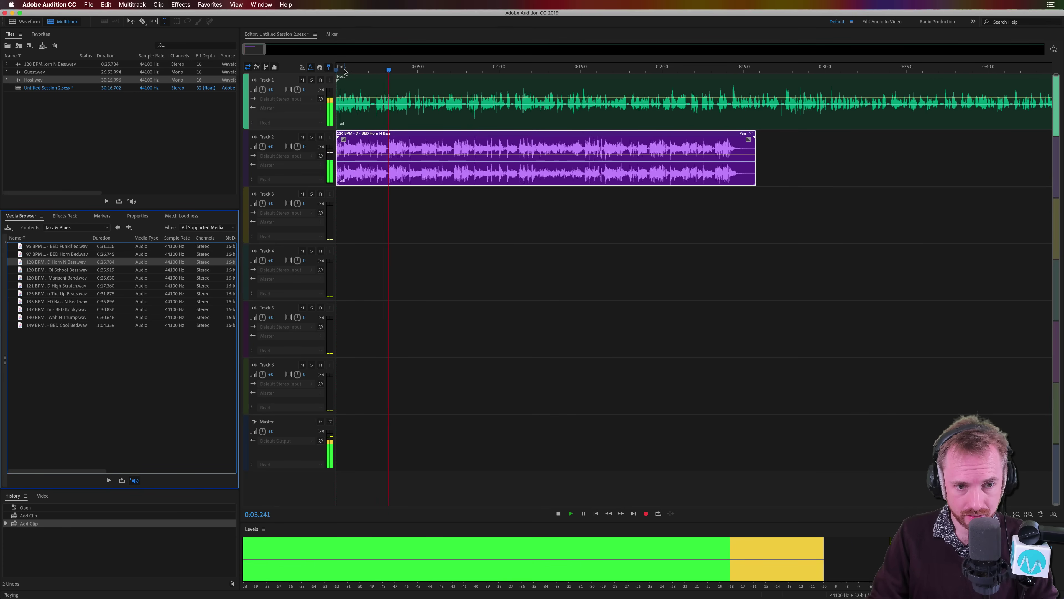
pyautogui.press('space')
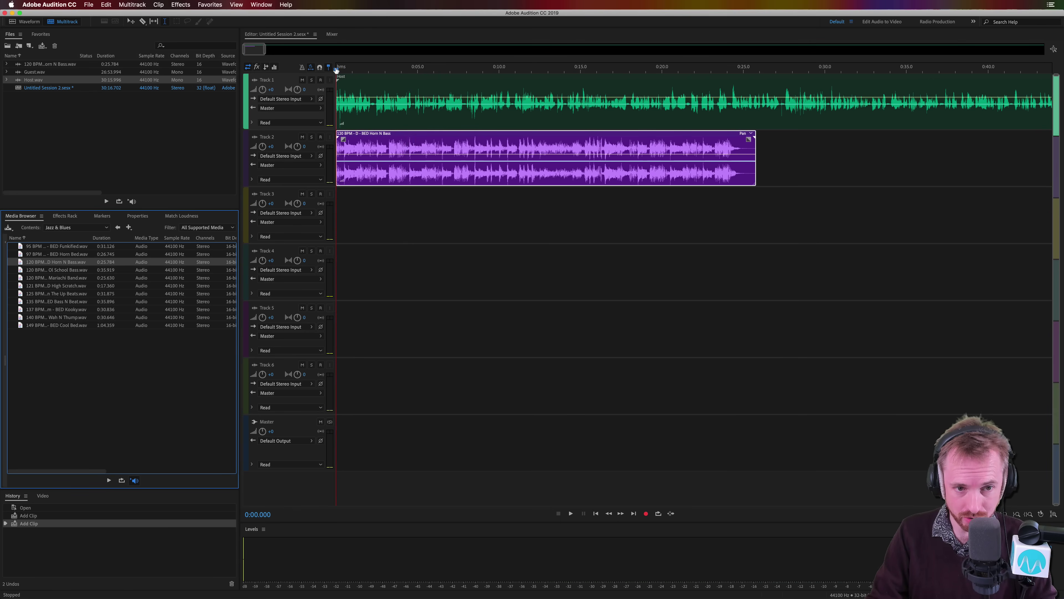
pyautogui.scroll(3, 337, 69)
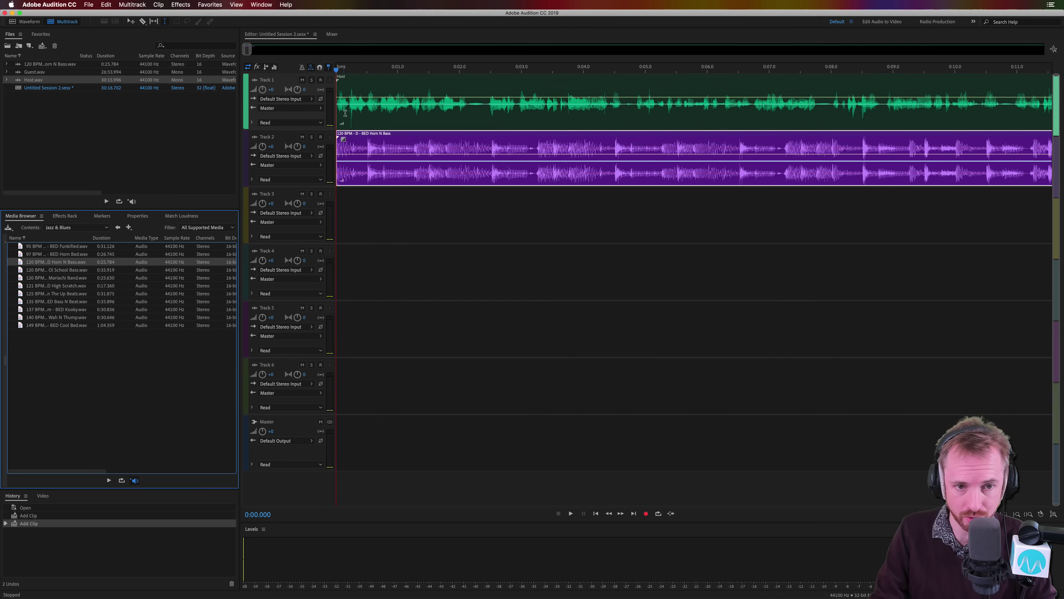
# Step: Move the Host clip on Track 1 to start around 0:02.5 and preview the music-only intro
pyautogui.click(358, 113)
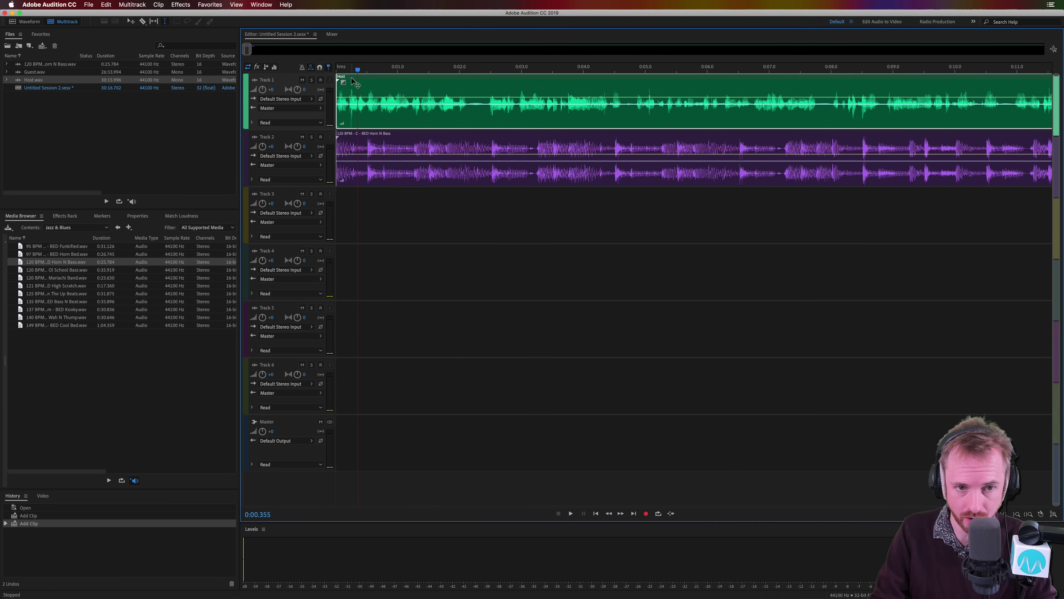
pyautogui.moveTo(356, 85); pyautogui.dragTo(522, 85)
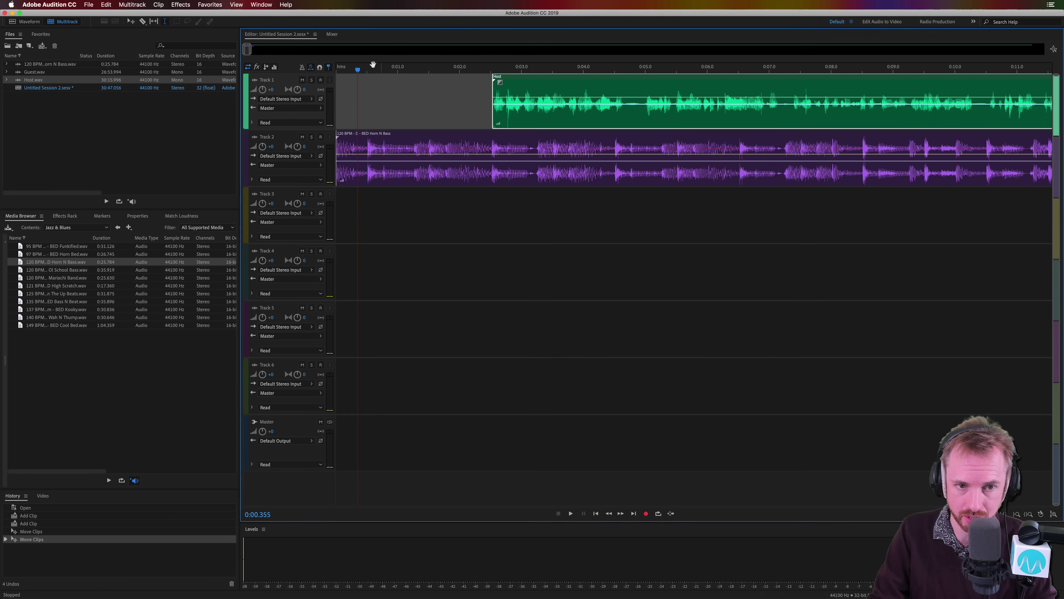
pyautogui.press('space')
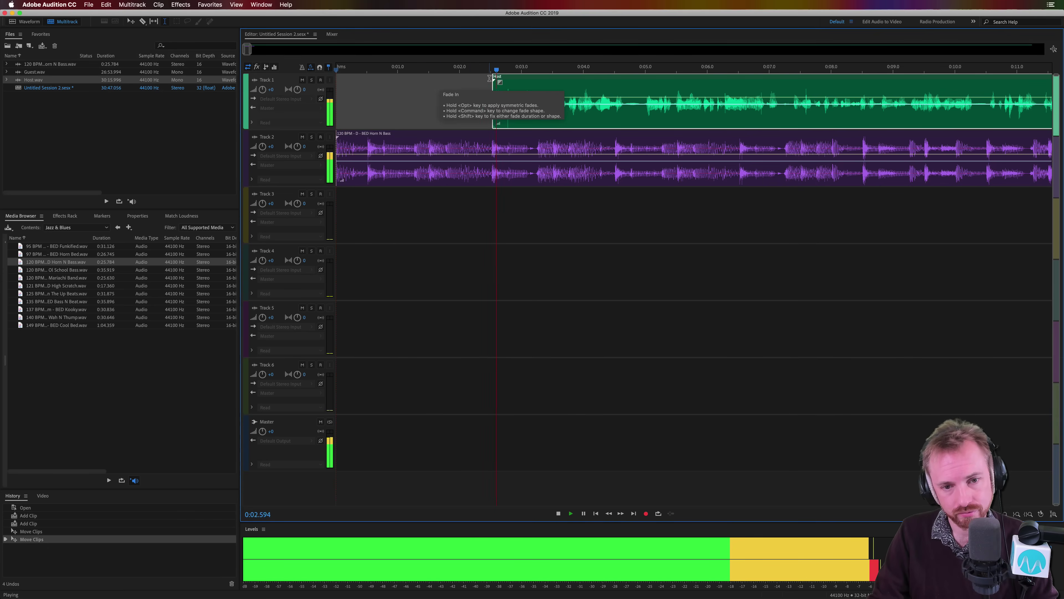
pyautogui.press('space')
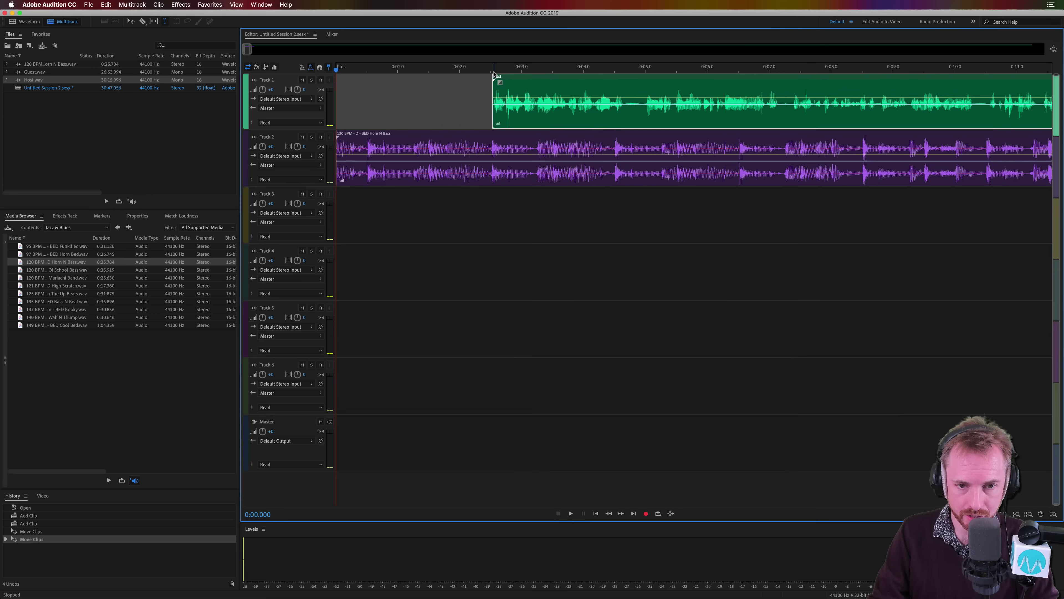
pyautogui.scroll(5, 493, 75)
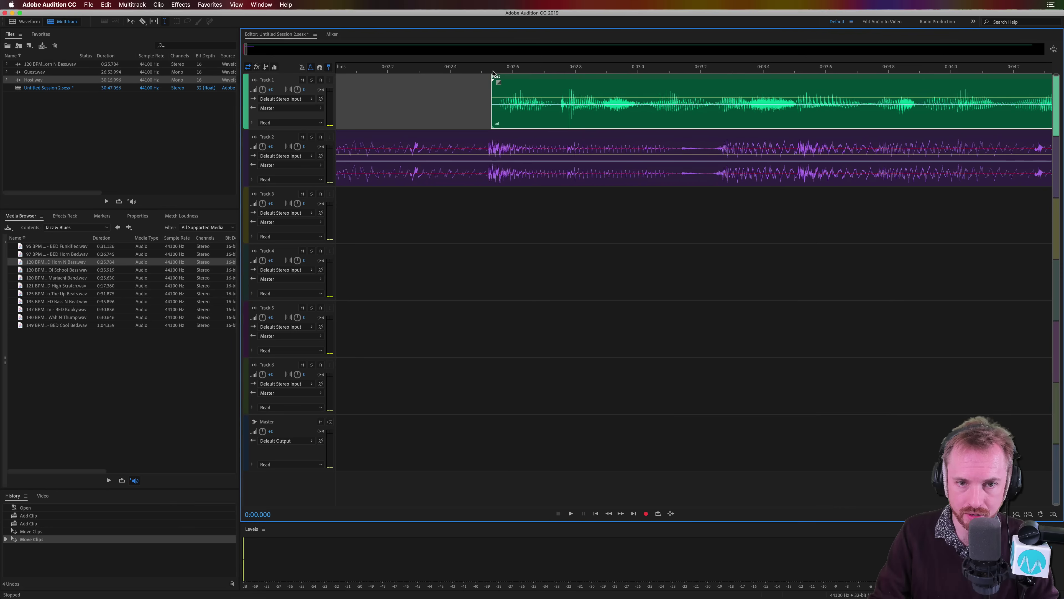
pyautogui.scroll(1, 488, 69)
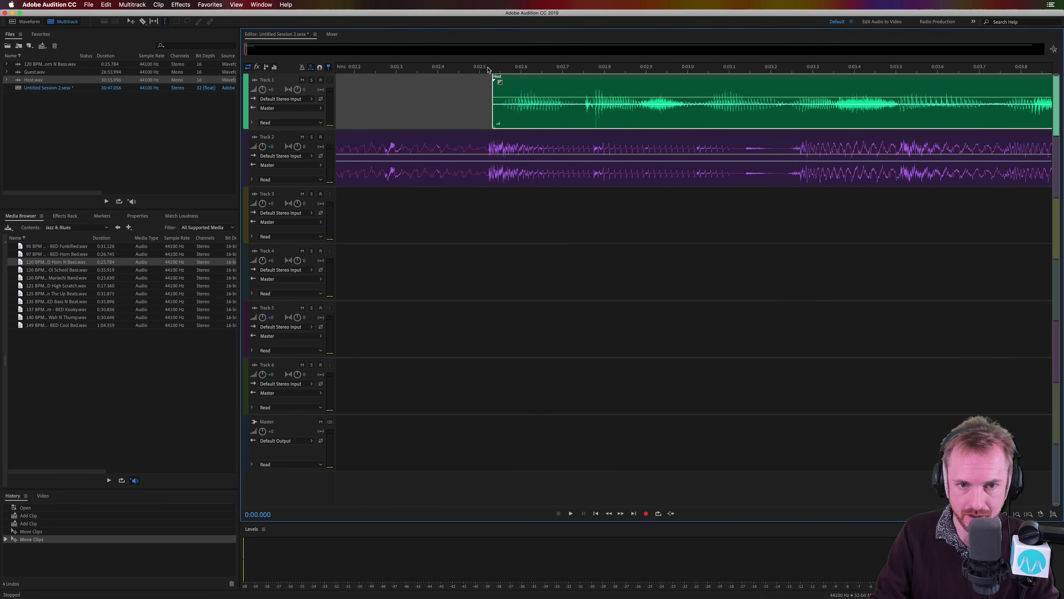
pyautogui.scroll(3, 479, 70)
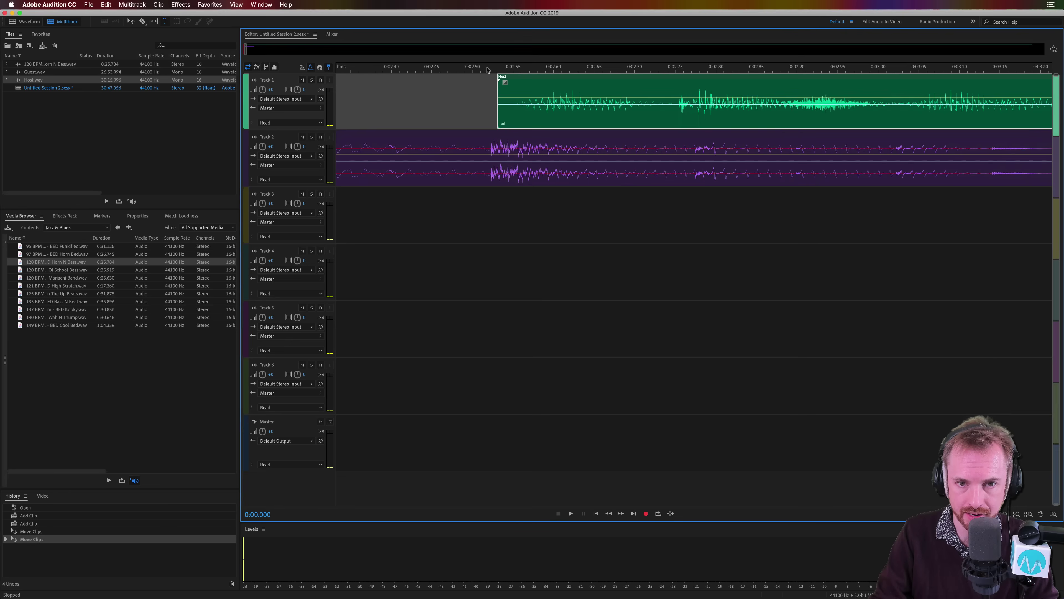
# Step: Nudge the Host clip slightly earlier, then keyframe the music bed volume down to -5.1 dB near 0:02.5
pyautogui.moveTo(519, 78); pyautogui.dragTo(488, 78)
pyautogui.click(472, 158)
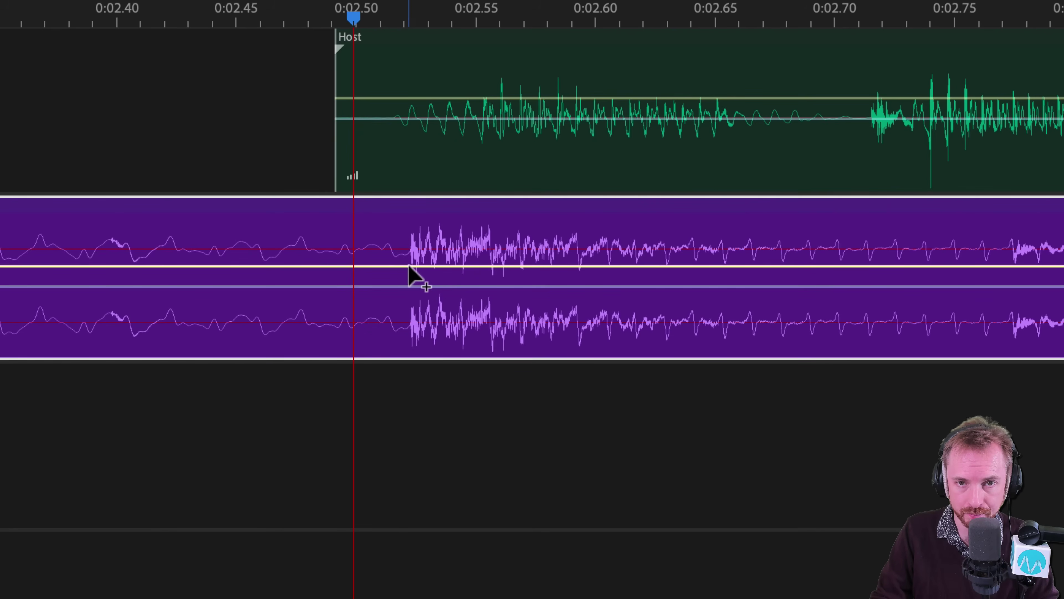
pyautogui.click(390, 266)
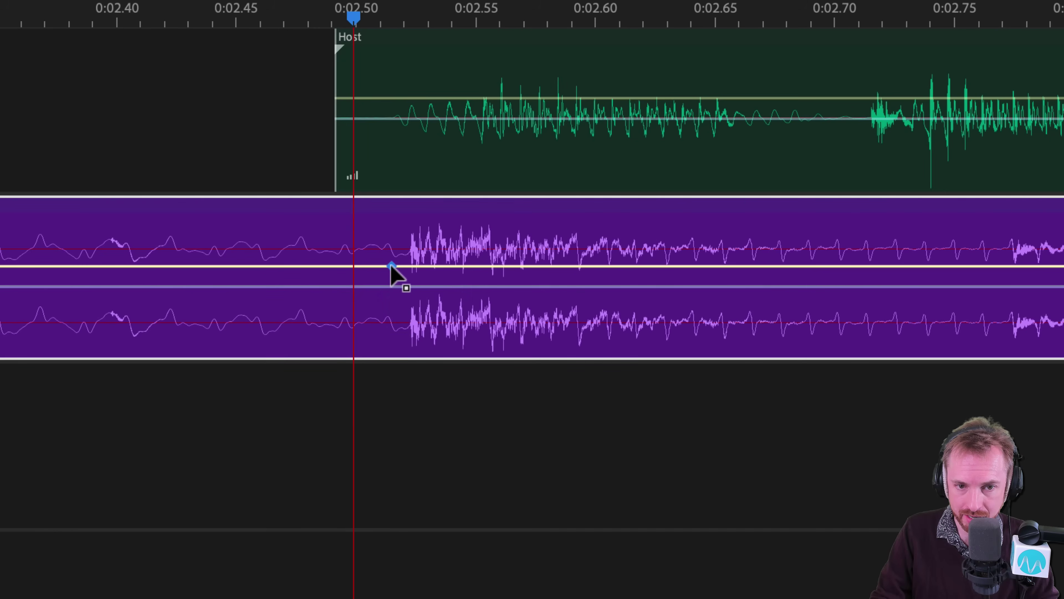
pyautogui.click(410, 267)
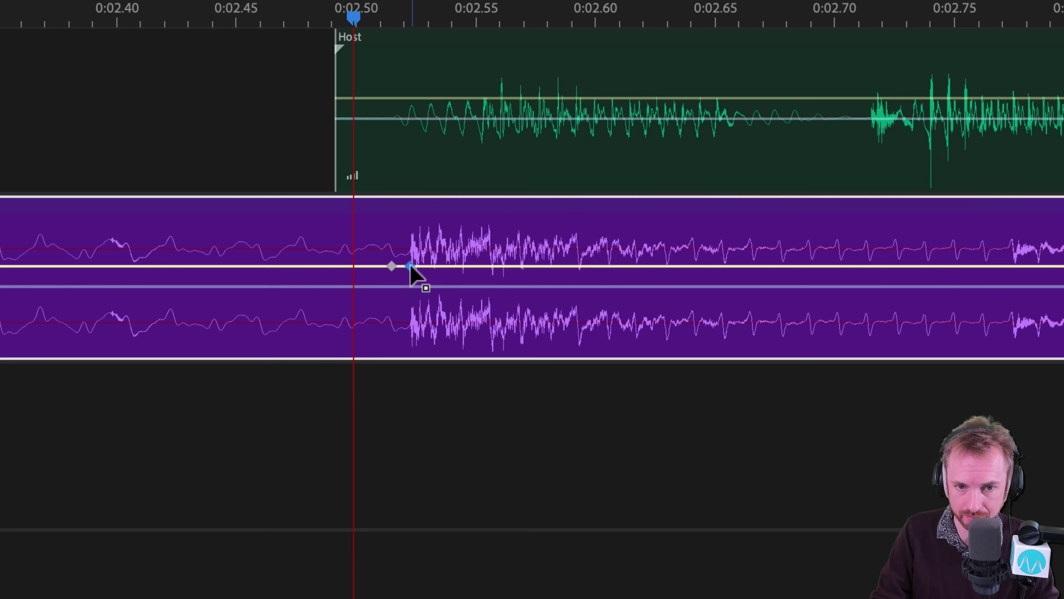
pyautogui.moveTo(412, 267)
pyautogui.moveTo(411, 267); pyautogui.dragTo(411, 286)
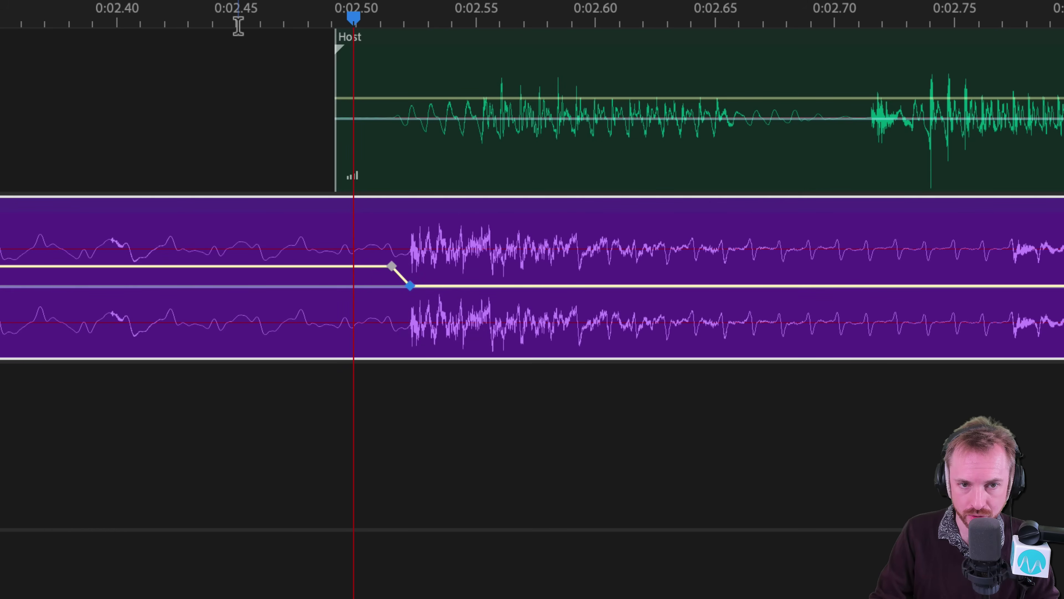
# Step: Preview the music dip, deepen it to about -9.2 dB, and play it back to check
pyautogui.scroll(-5, 235, 23)
pyautogui.press('space')
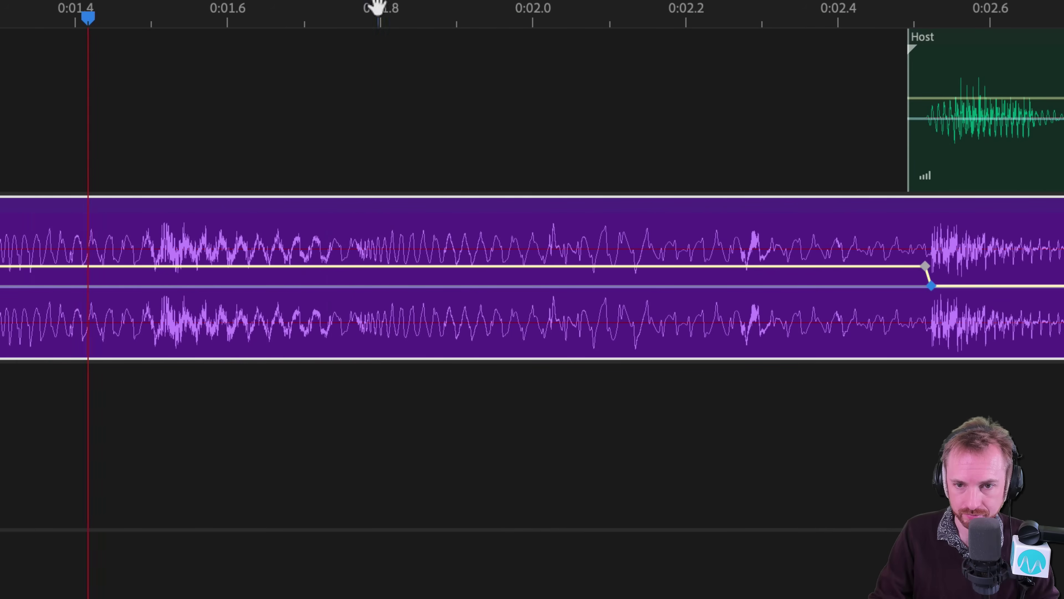
pyautogui.scroll(-2, 373, 11)
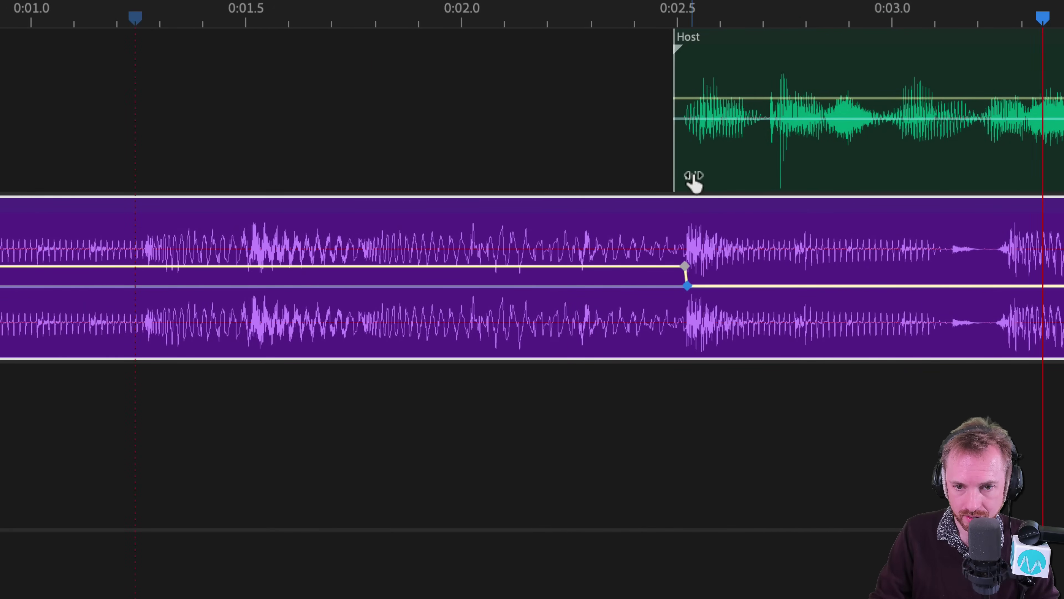
pyautogui.press('space')
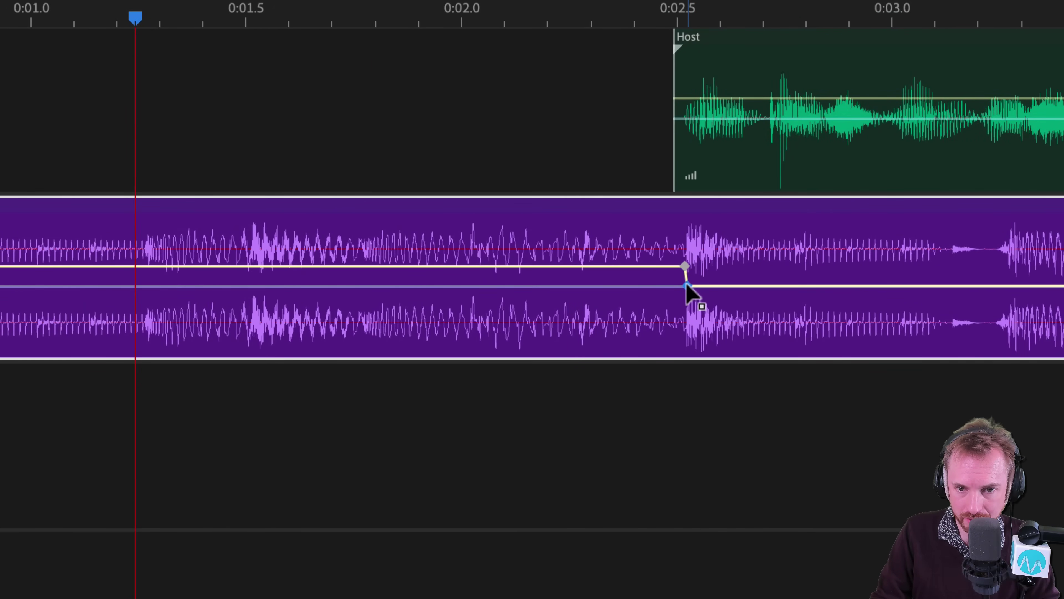
pyautogui.moveTo(686, 286); pyautogui.dragTo(686, 300)
pyautogui.press('space')
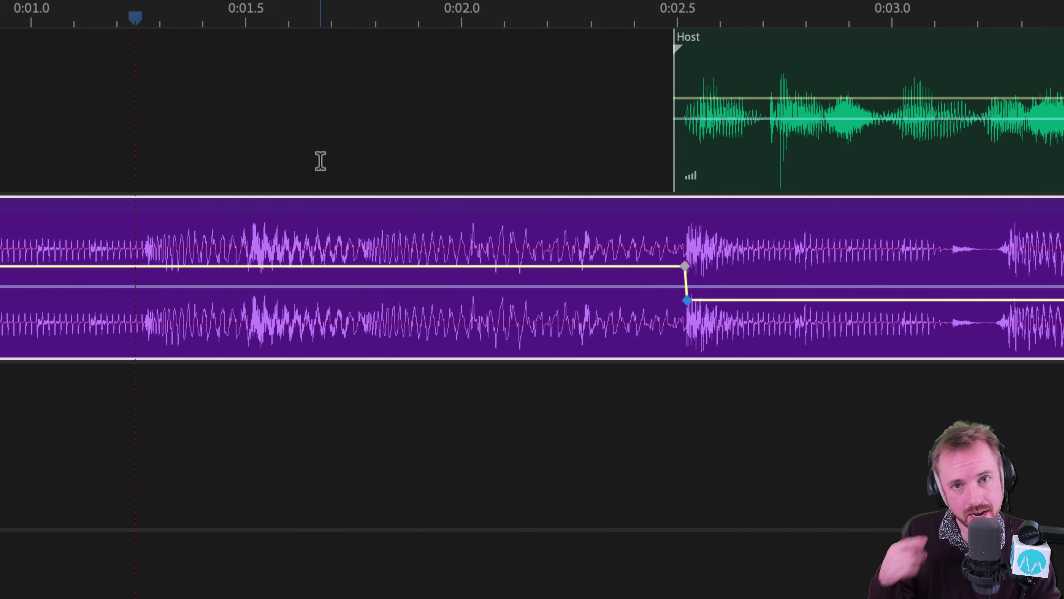
pyautogui.press('space')
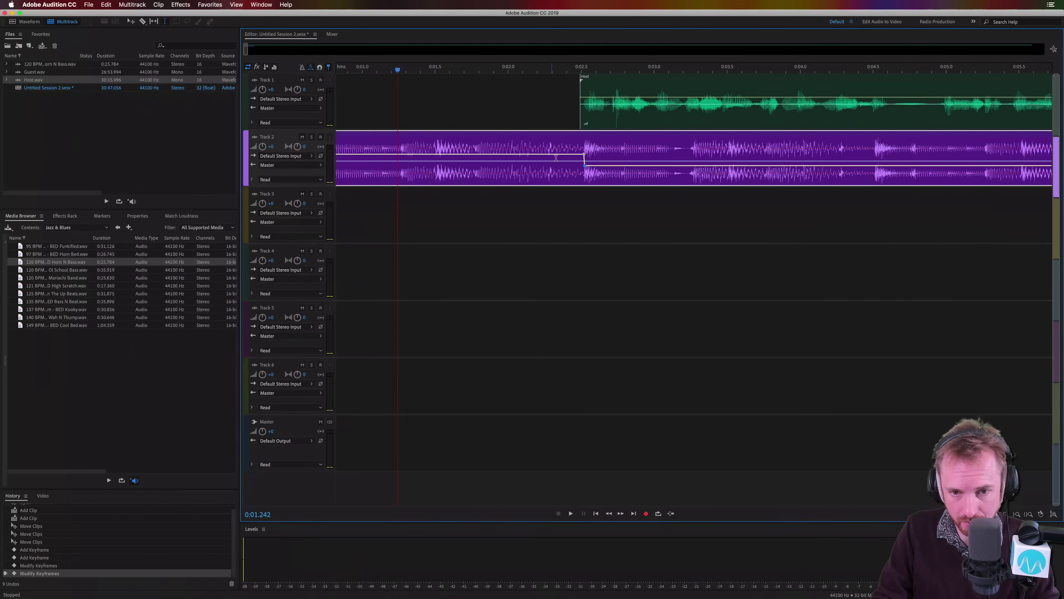
# Step: Lower the music dip further to about -10.5 dB and play the mix from 0:00.99
pyautogui.moveTo(585, 166); pyautogui.dragTo(586, 170)
pyautogui.moveTo(492, 73); pyautogui.dragTo(433, 72)
pyautogui.click(387, 72)
pyautogui.press('space')
pyautogui.press('space')
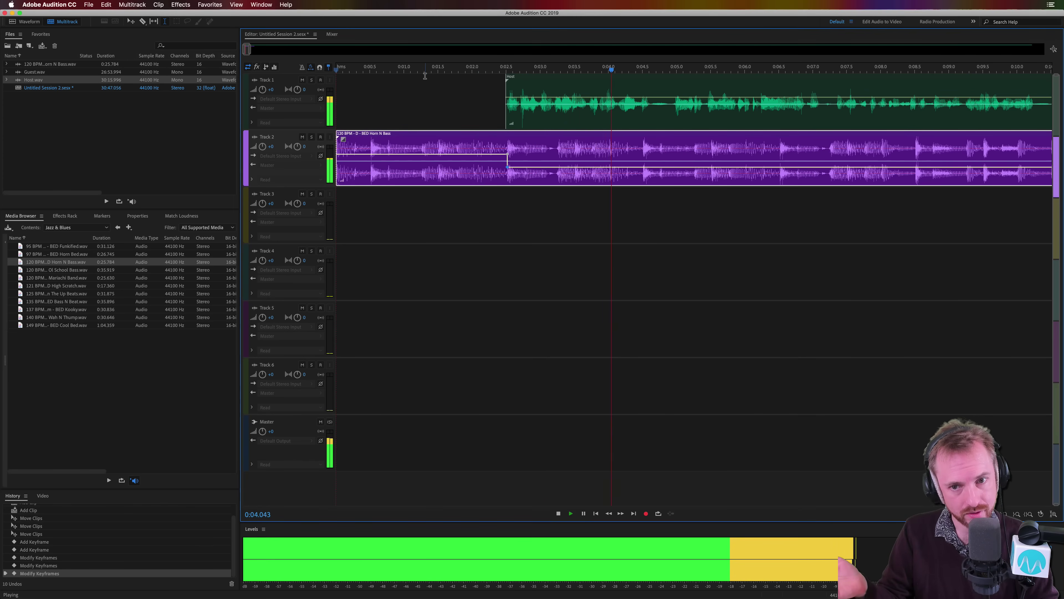
# Step: Stop playback and cut a marked range and the leftover tail out of the Host clip
pyautogui.press('space')
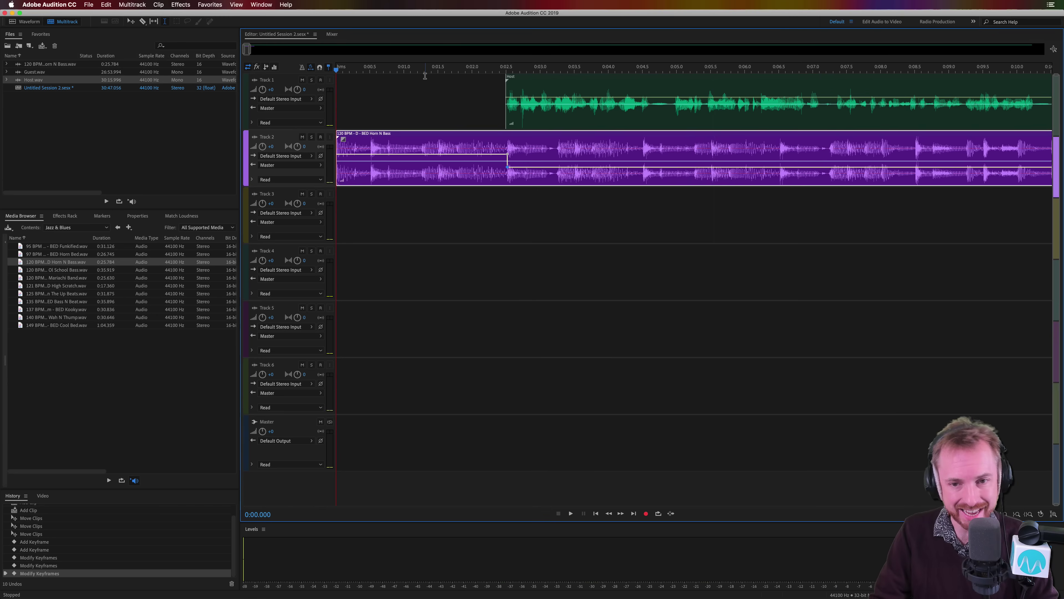
pyautogui.scroll(-4, 633, 64)
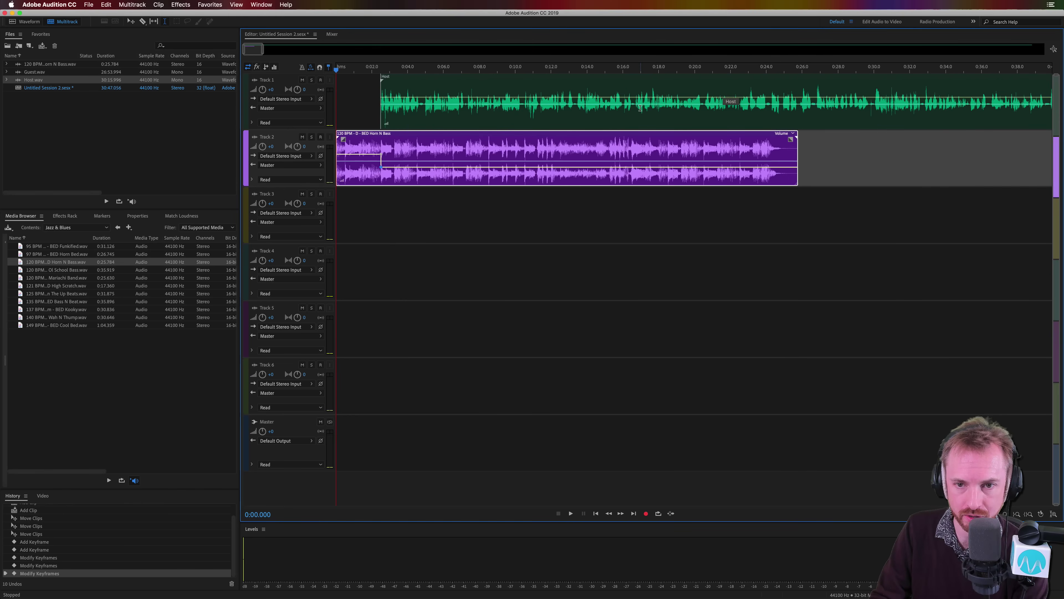
pyautogui.moveTo(635, 108); pyautogui.dragTo(710, 105)
pyautogui.press('Delete')
pyautogui.click(723, 103)
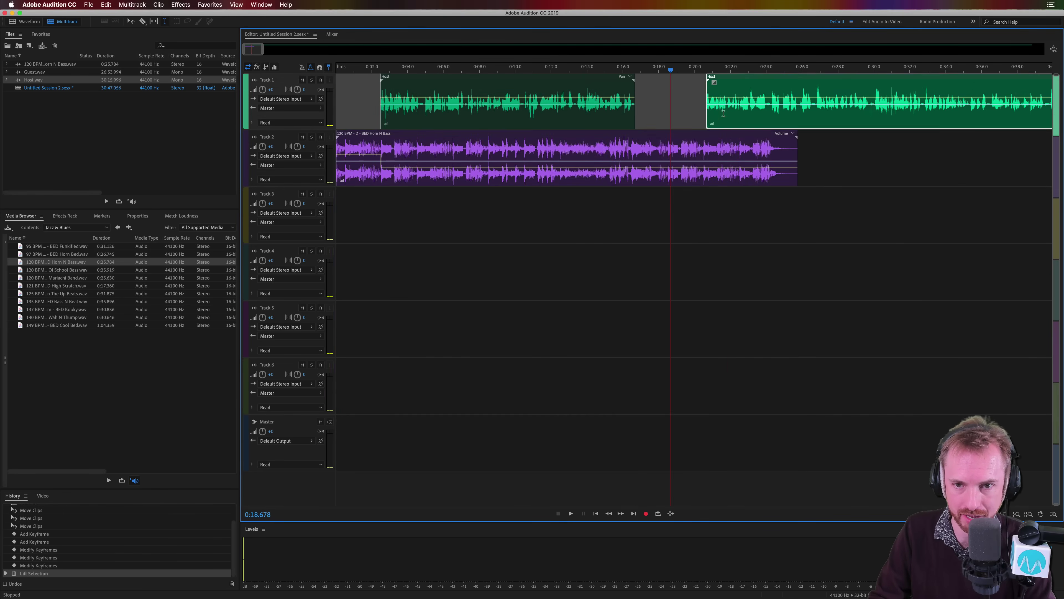
pyautogui.press('Delete')
pyautogui.scroll(5, 627, 166)
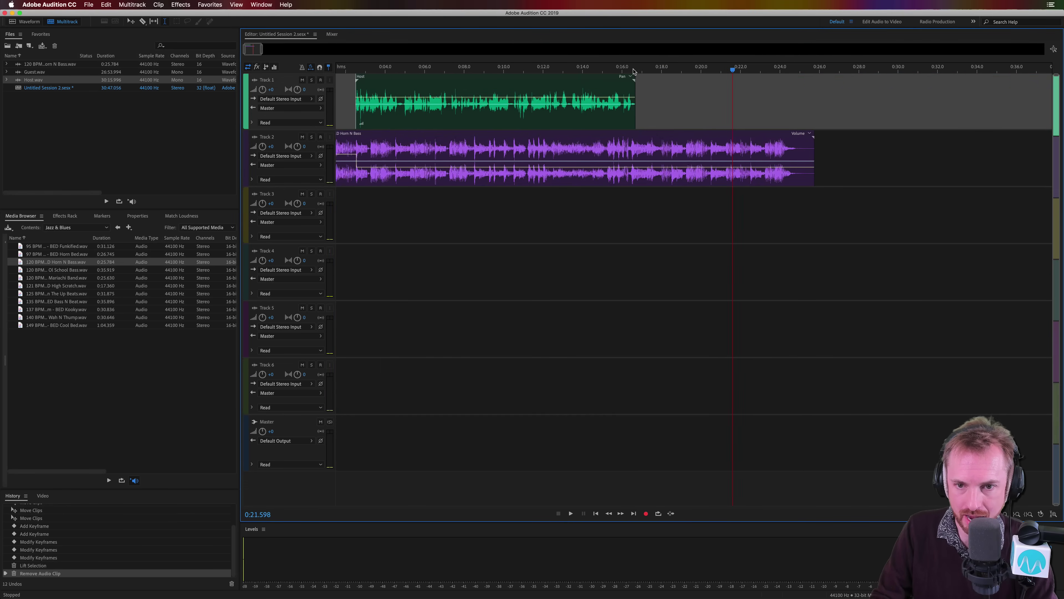
# Step: Add a music keyframe where speech ends, raise the bed to +0.0 dB, and preview from 0:15.102
pyautogui.click(609, 170)
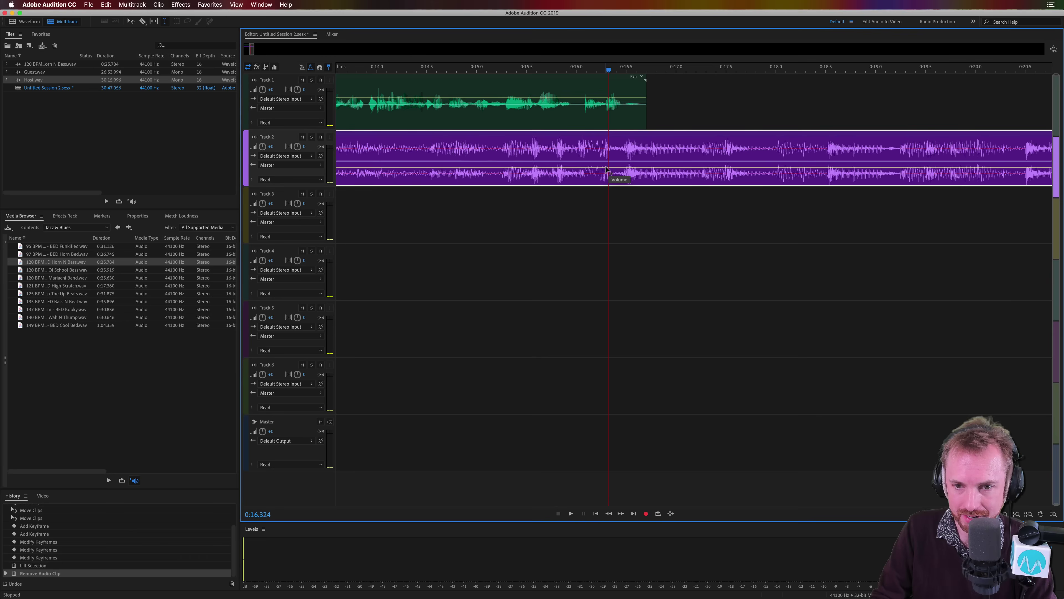
pyautogui.click(606, 168)
pyautogui.moveTo(627, 167)
pyautogui.mouseDown()
pyautogui.moveTo(624, 145)
pyautogui.moveTo(625, 155)
pyautogui.mouseUp()
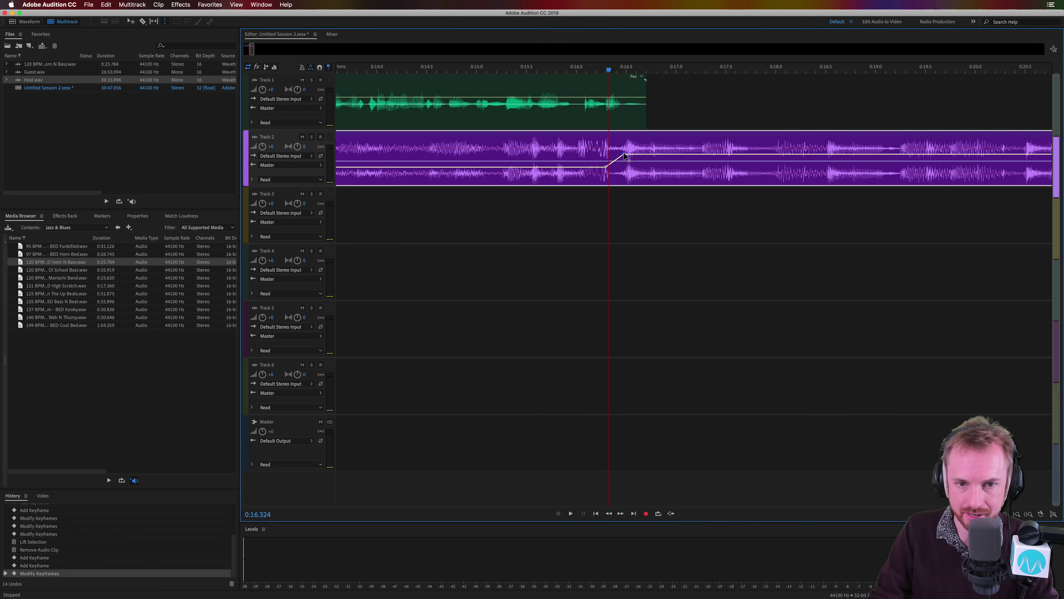
pyautogui.click(487, 116)
pyautogui.press('space')
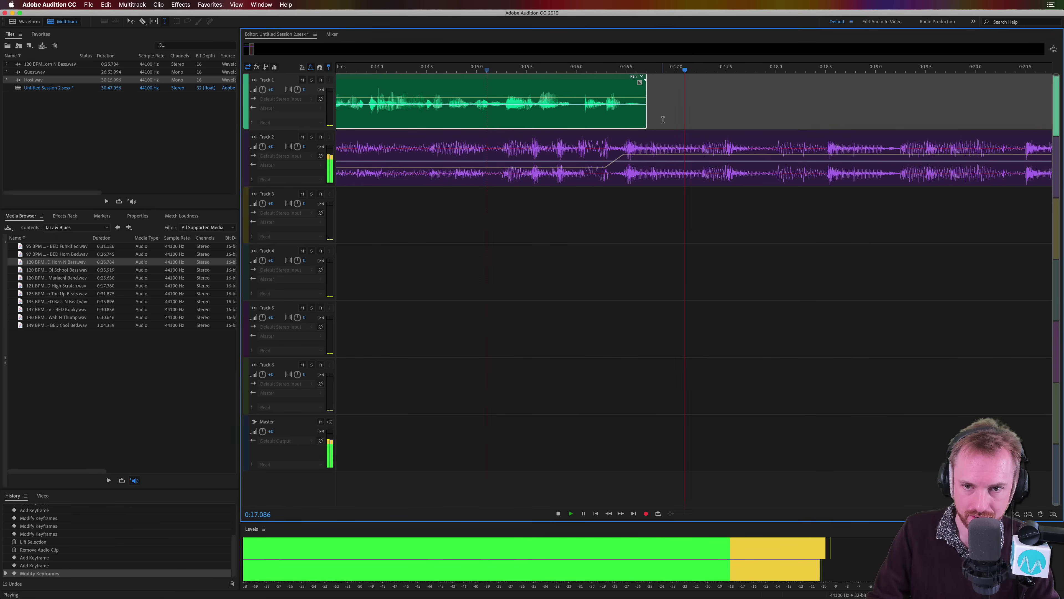
pyautogui.press('space')
pyautogui.scroll(-5, 591, 108)
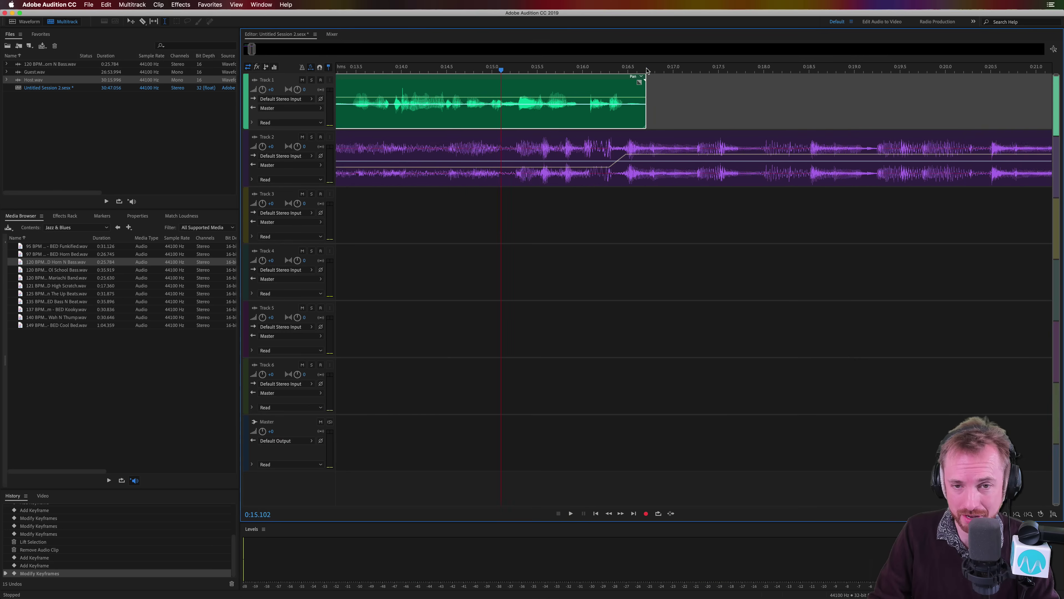
pyautogui.press('space')
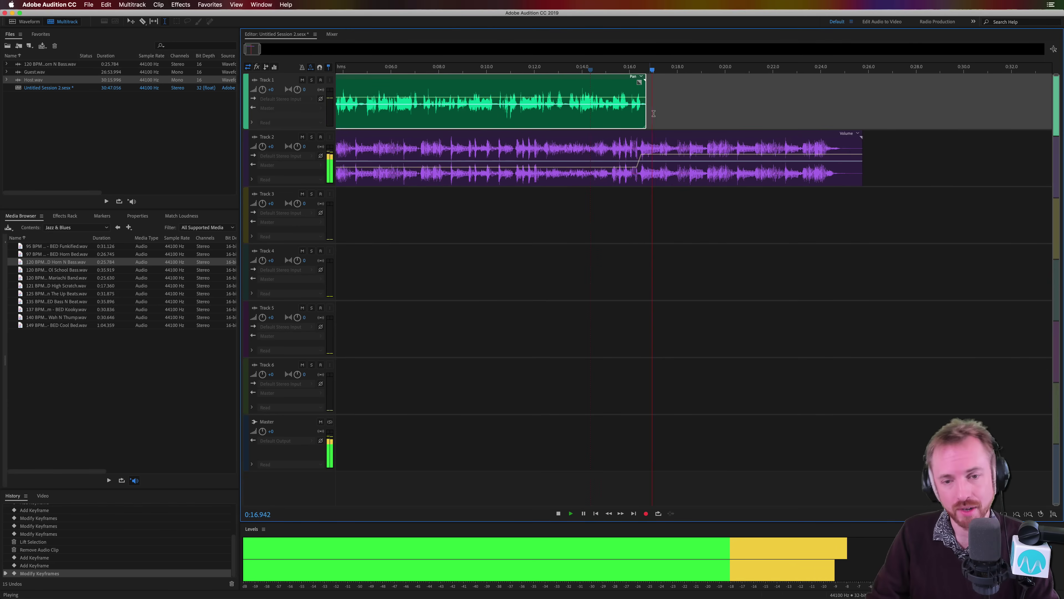
pyautogui.press('space')
# Step: Shift the rising volume keyframe to retime the music's return and play it back
pyautogui.click(641, 154)
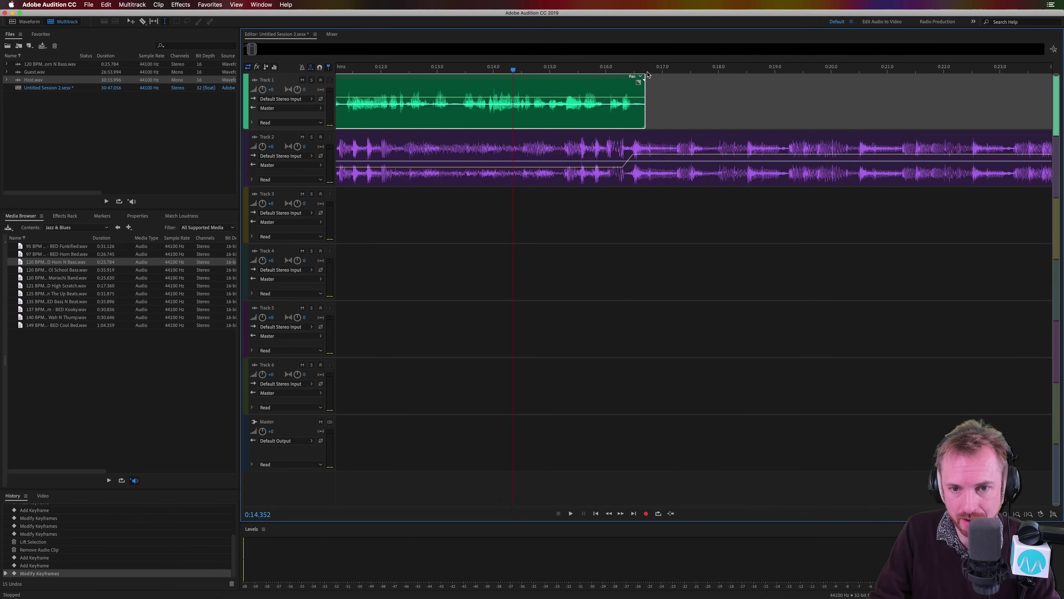
pyautogui.scroll(5, 614, 159)
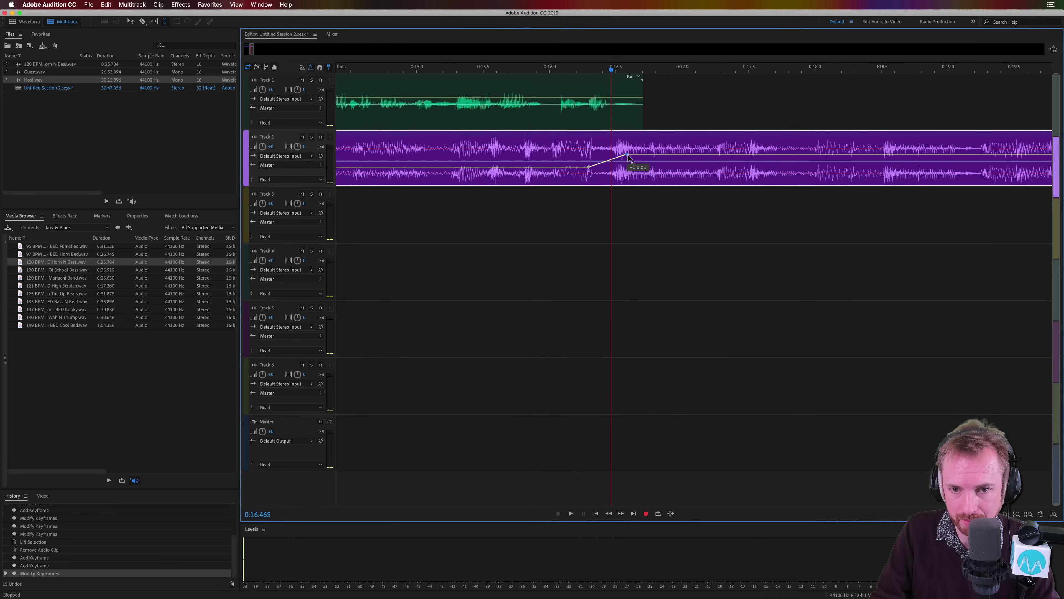
pyautogui.moveTo(633, 156); pyautogui.dragTo(636, 155)
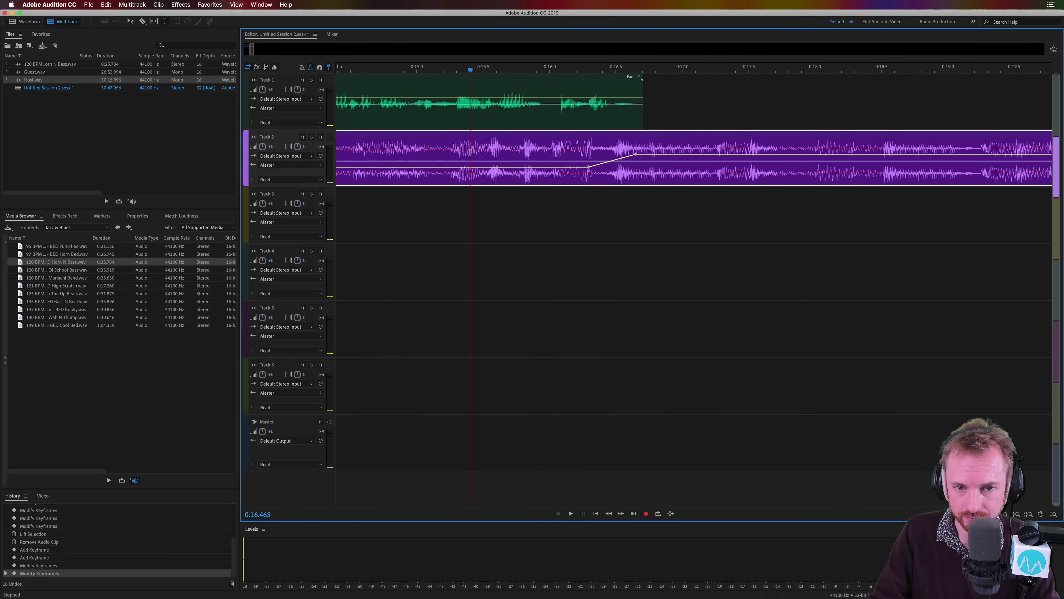
pyautogui.press('space')
pyautogui.scroll(-1, 602, 70)
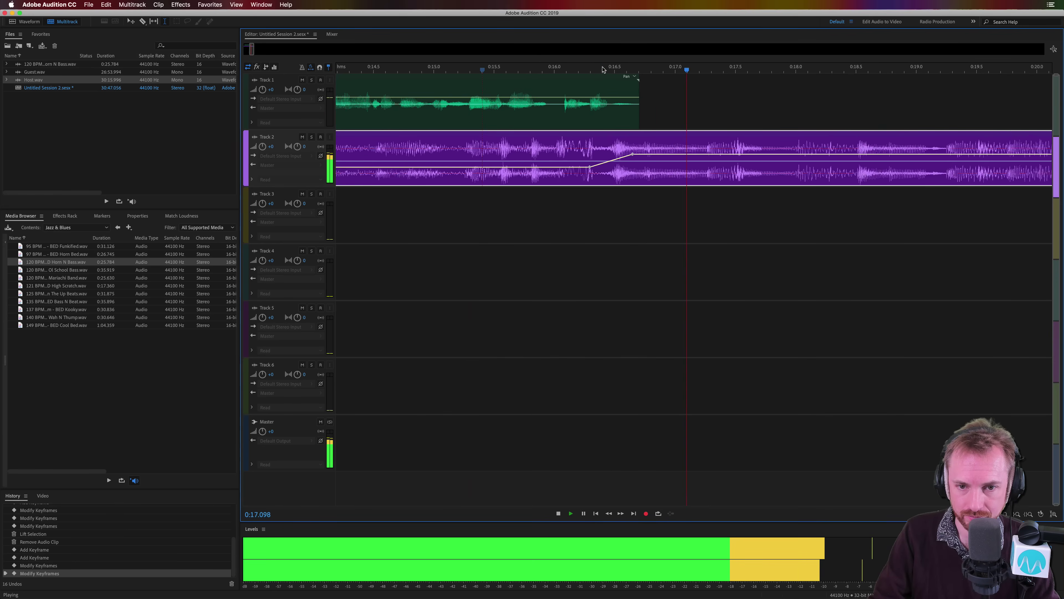
pyautogui.scroll(-6, 603, 70)
pyautogui.press('space')
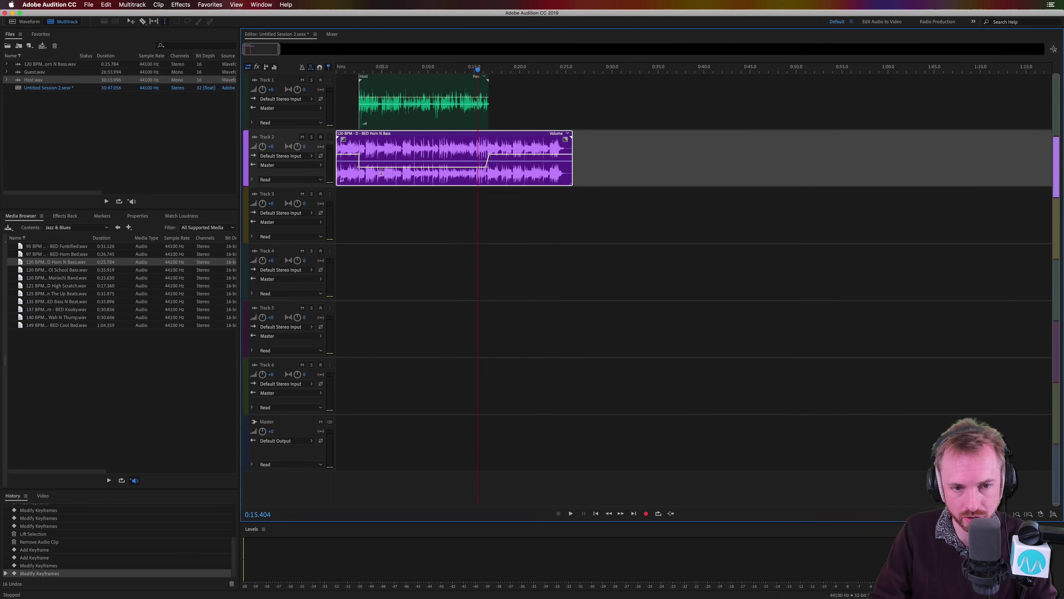
# Step: Add two more keyframes on the music envelope and pull one up to -3.9 dB
pyautogui.click(401, 167)
pyautogui.click(415, 167)
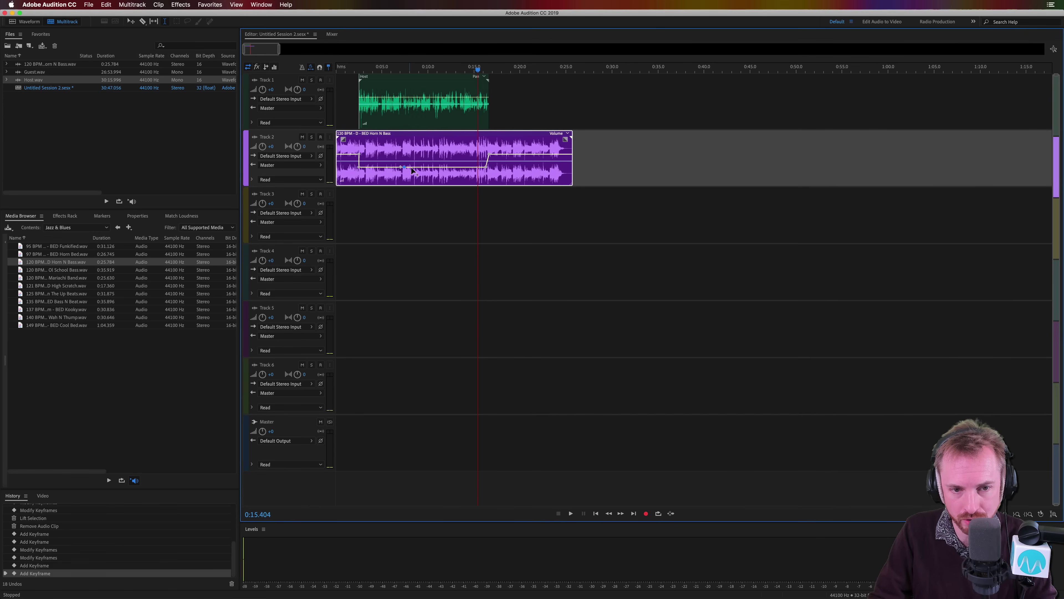
pyautogui.moveTo(426, 167); pyautogui.dragTo(450, 164)
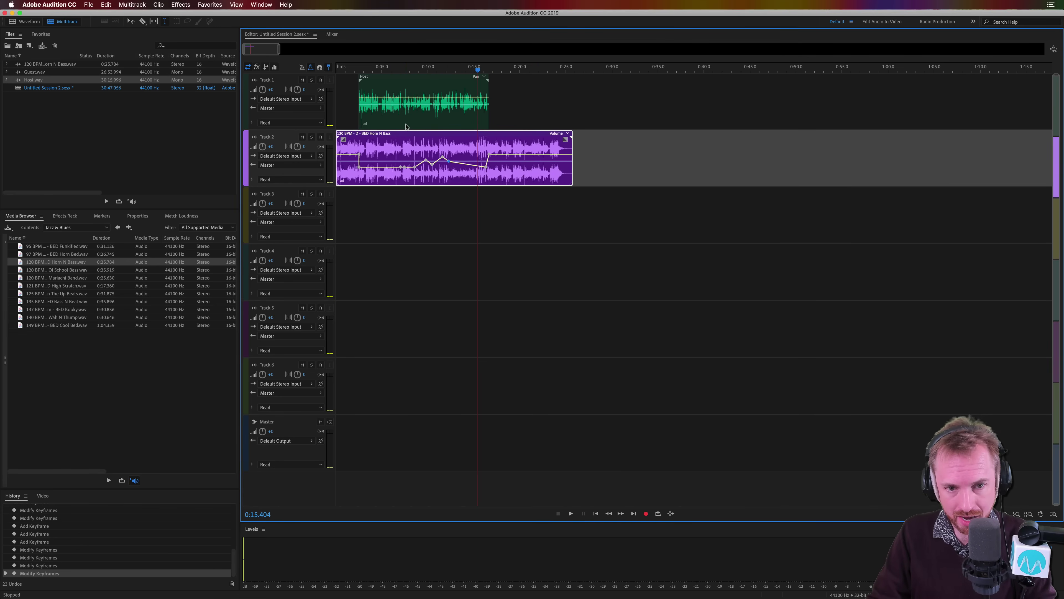
# Step: Undo three times to remove the keyframe swells and restore the Host clip, then park the playhead near the start
pyautogui.press('super+z')
pyautogui.press('super+z')
pyautogui.press('super+z')
pyautogui.press('super+z')
pyautogui.press('super+z')
pyautogui.press('super+z')
pyautogui.press('super+z')
pyautogui.press('super+z')
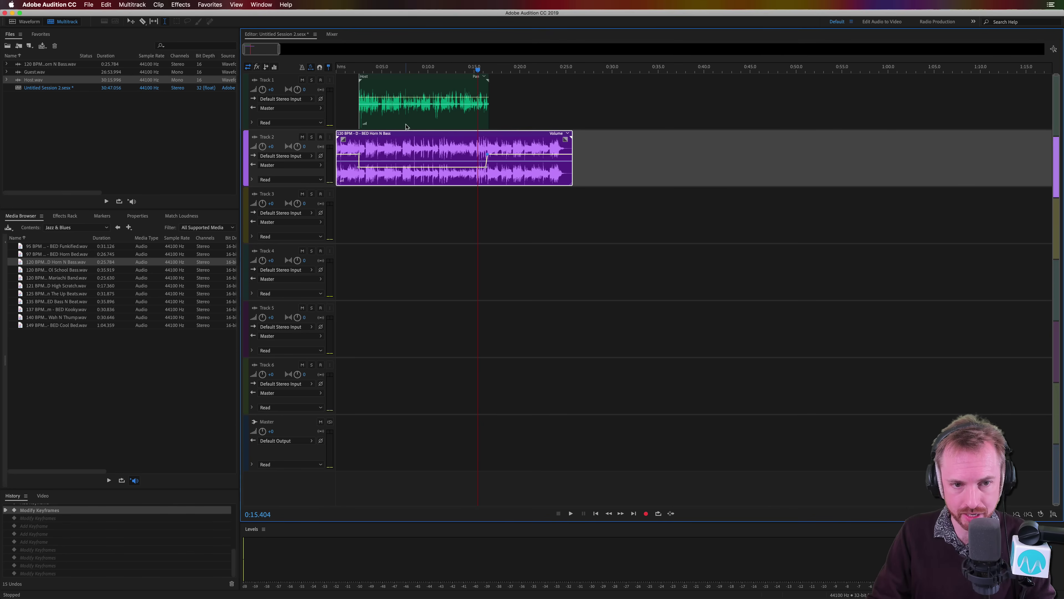
pyautogui.press('super+z')
pyautogui.press('super+z')
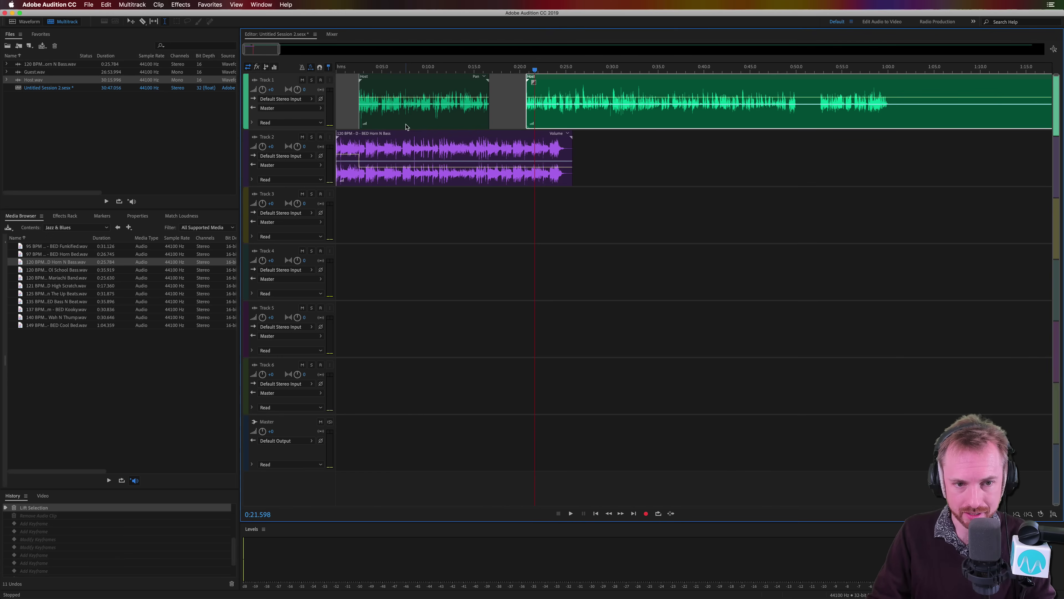
pyautogui.press('super+z')
pyautogui.press('super+z')
pyautogui.press('super+z')
pyautogui.press('super+z')
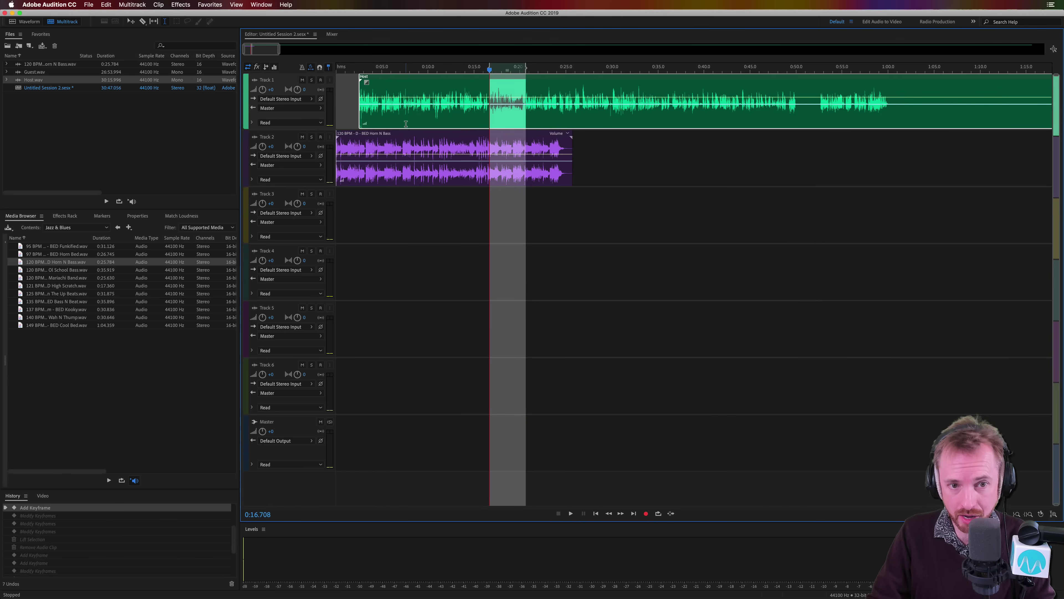
pyautogui.click(353, 116)
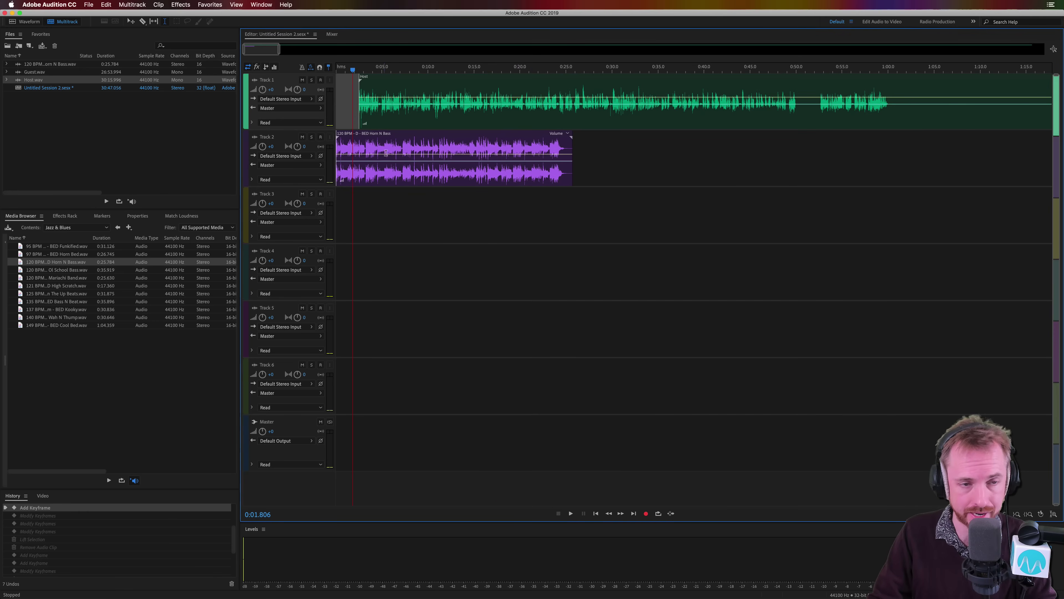
pyautogui.click(352, 107)
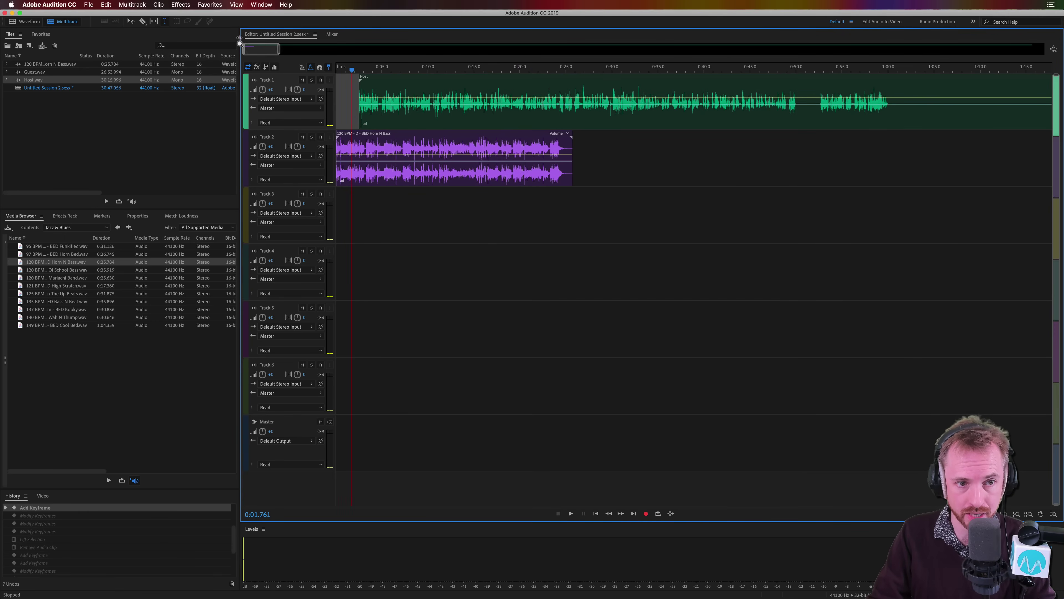
# Step: Show the Essential Sound panel and tag the Host clip as Dialogue and the Track 2 bed as Music
pyautogui.click(254, 5)
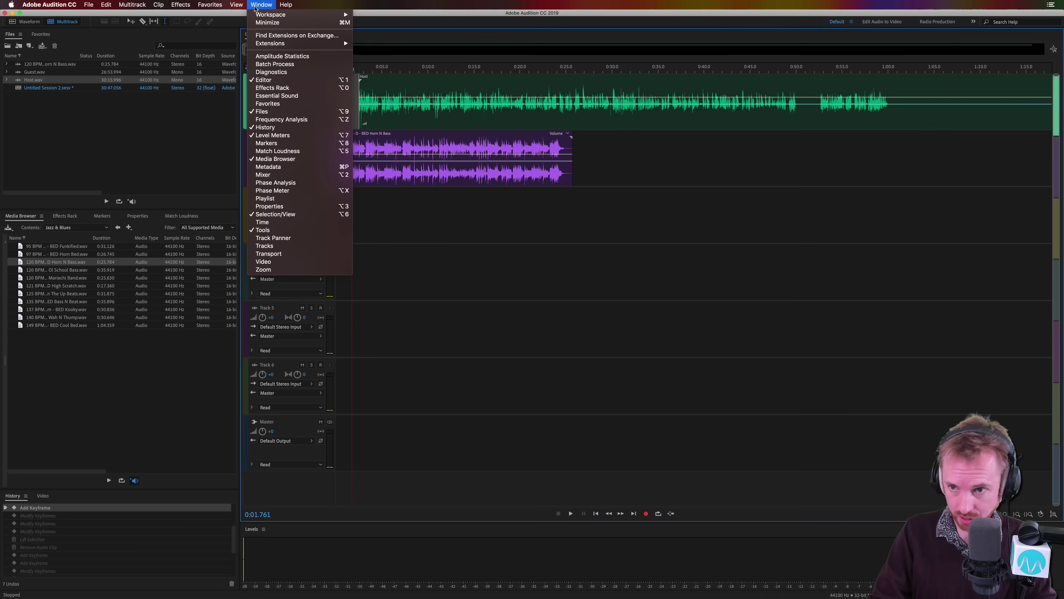
pyautogui.click(270, 95)
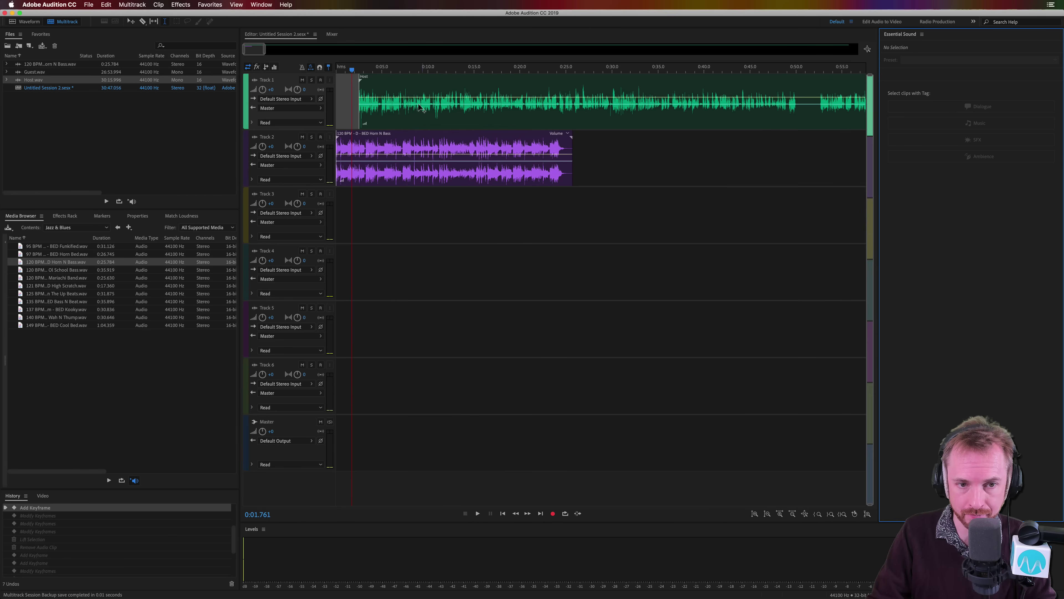
pyautogui.click(388, 107)
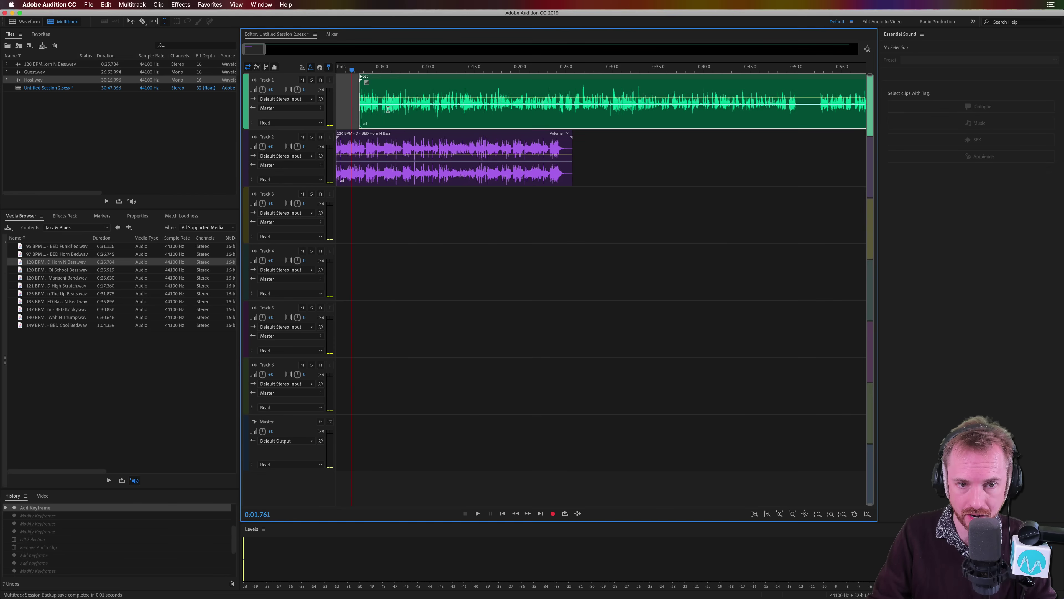
pyautogui.click(968, 107)
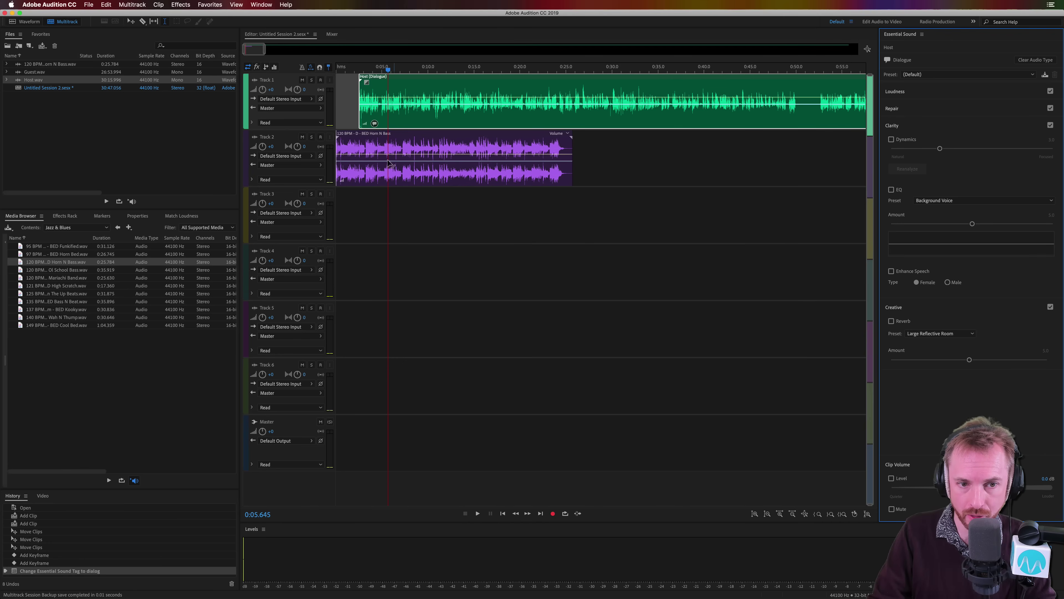
pyautogui.click(380, 142)
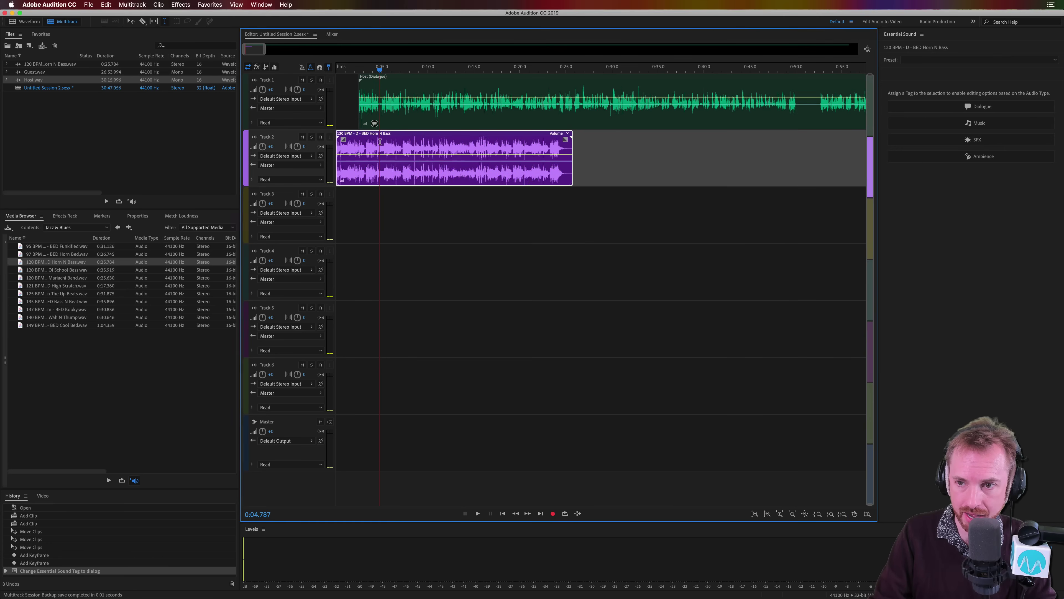
pyautogui.click(997, 128)
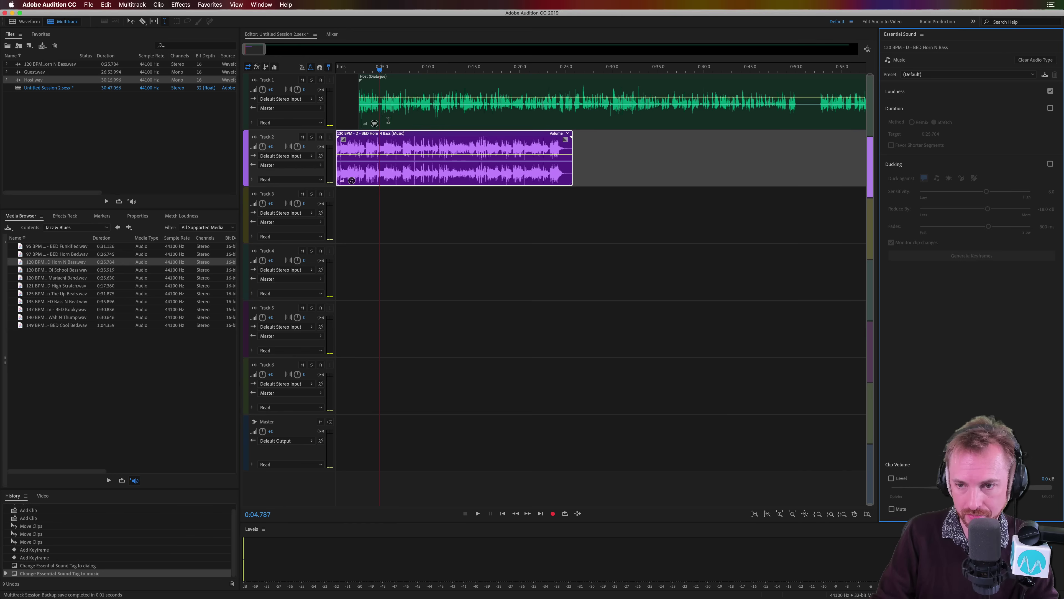
# Step: Enable Ducking against Dialogue on the music clip, giving -18 dB reduction with 800 ms fades
pyautogui.click(1051, 164)
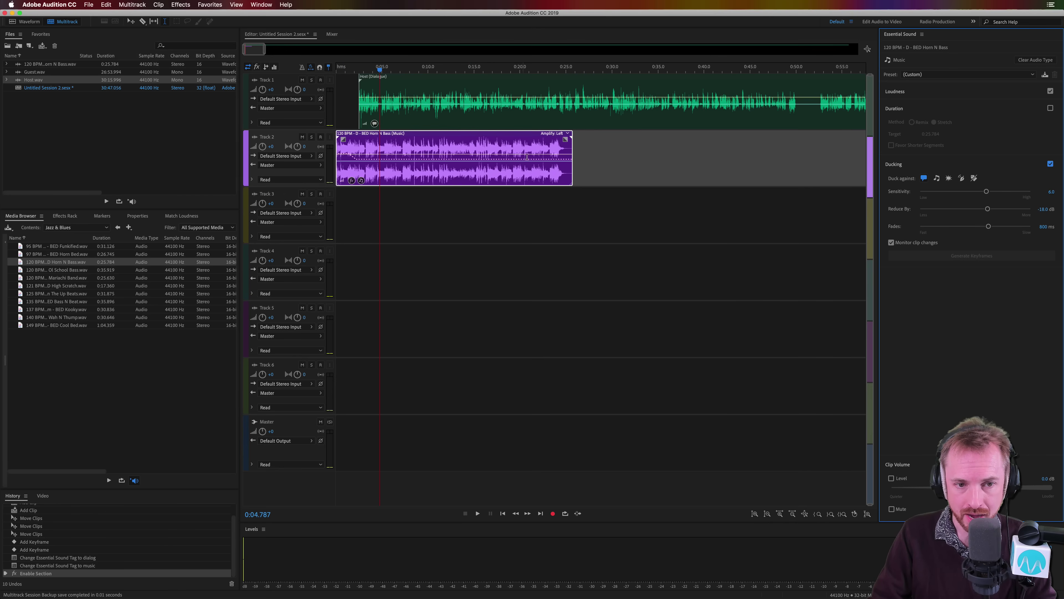
pyautogui.scroll(5, 345, 72)
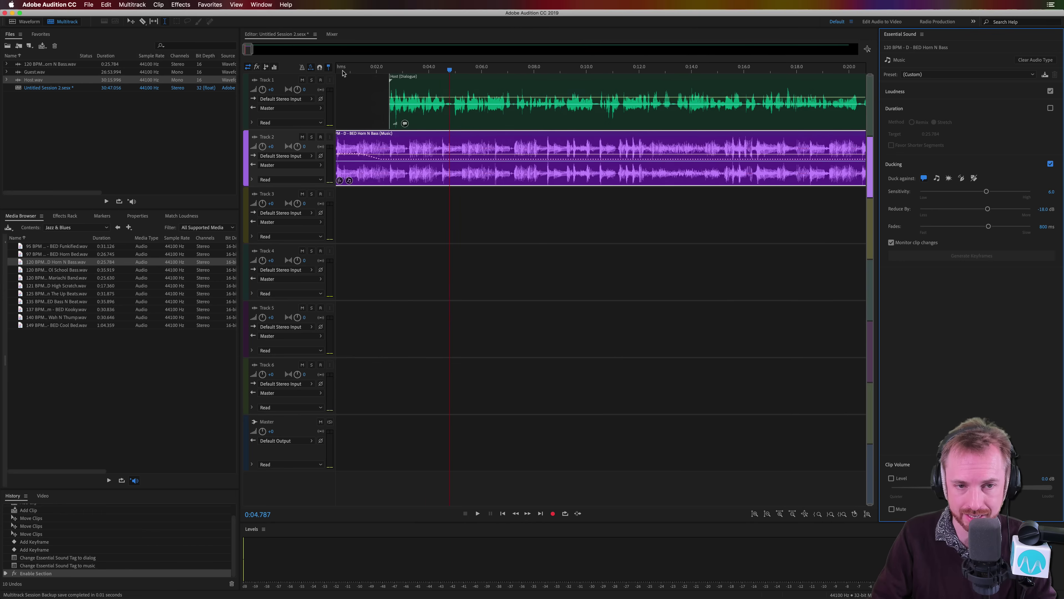
# Step: Play the ducked mix from the start, then set ducking fades to 168 ms and sensitivity to 7.0
pyautogui.click(341, 73)
pyautogui.press('space')
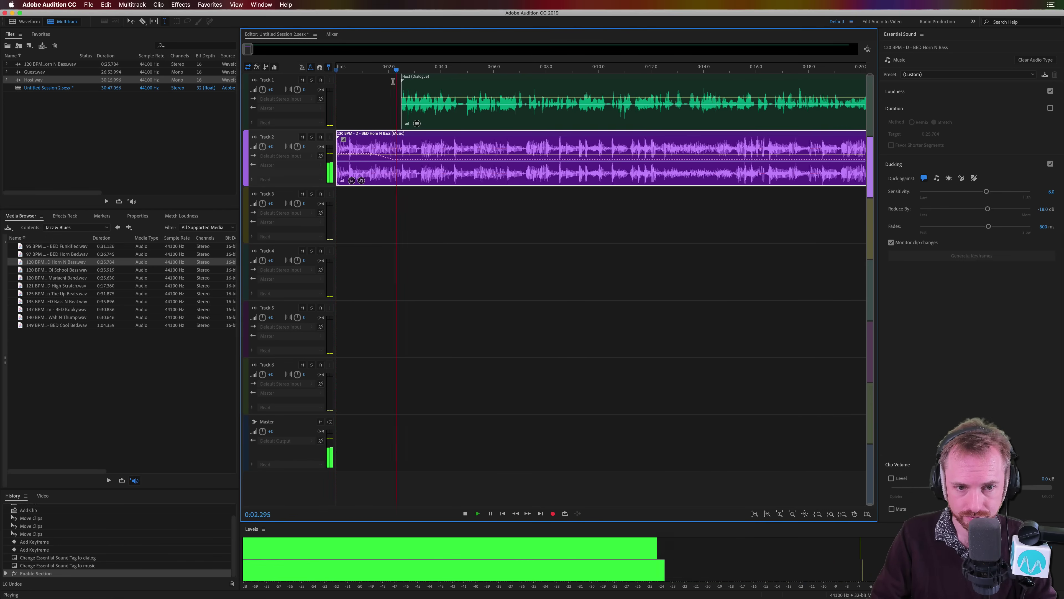
pyautogui.press('space')
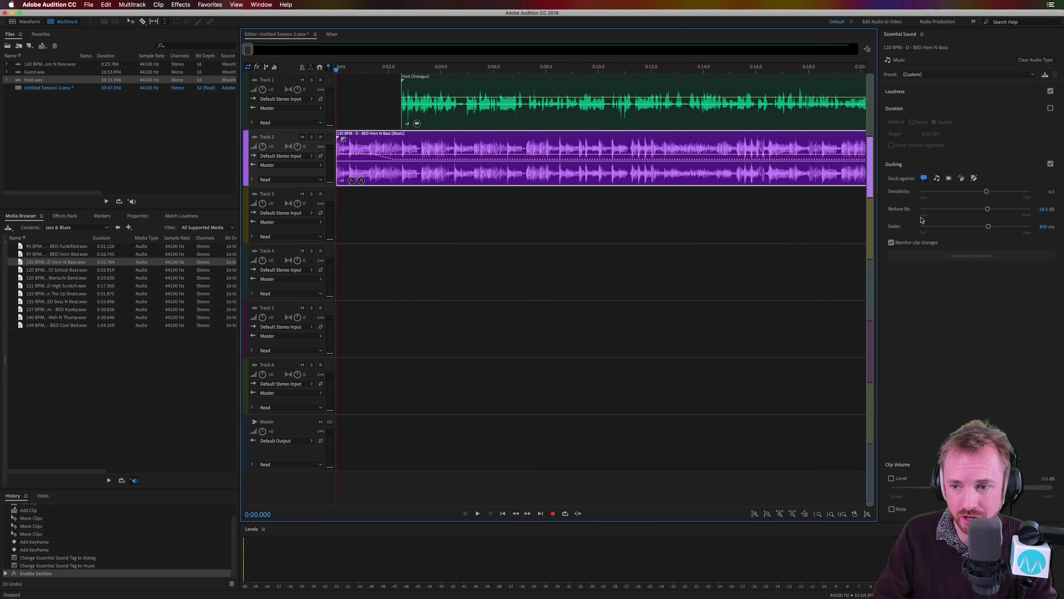
pyautogui.click(981, 226)
pyautogui.moveTo(981, 226); pyautogui.dragTo(943, 227)
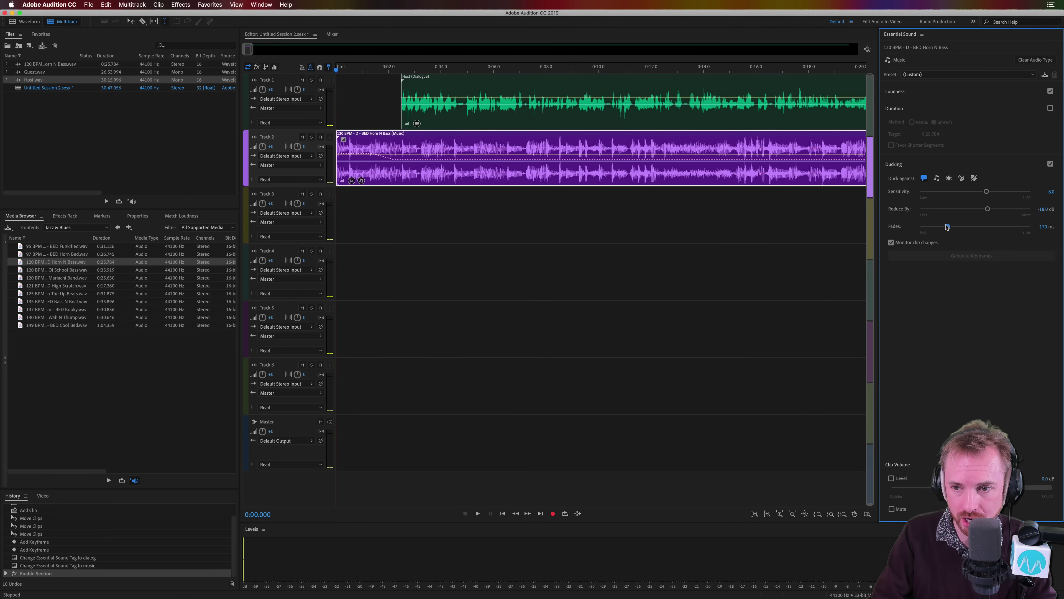
pyautogui.moveTo(986, 191)
pyautogui.mouseDown()
pyautogui.moveTo(997, 191)
pyautogui.moveTo(994, 210)
pyautogui.moveTo(983, 210)
pyautogui.mouseUp()
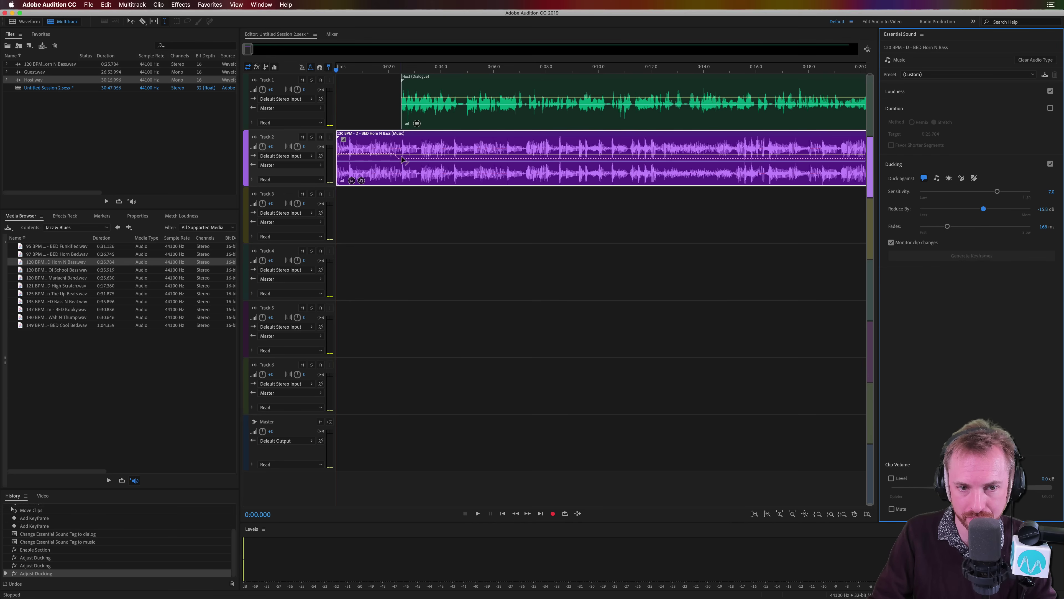
# Step: Shorten the ducking fades to 59 ms and ease the reduction to -12.4 dB, auditioning each change
pyautogui.press('space')
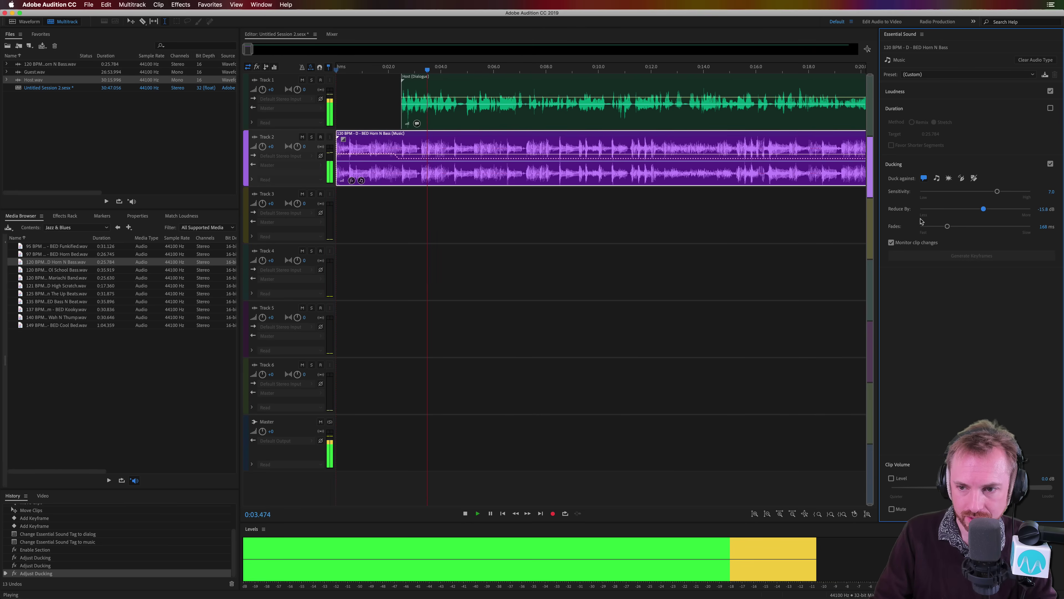
pyautogui.moveTo(947, 226); pyautogui.dragTo(928, 228)
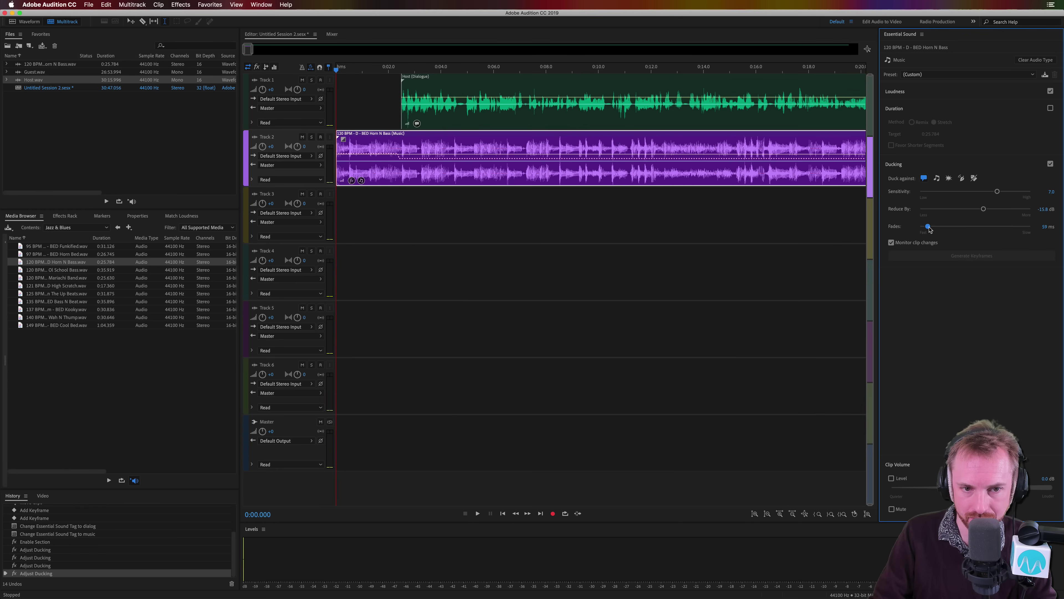
pyautogui.press('space')
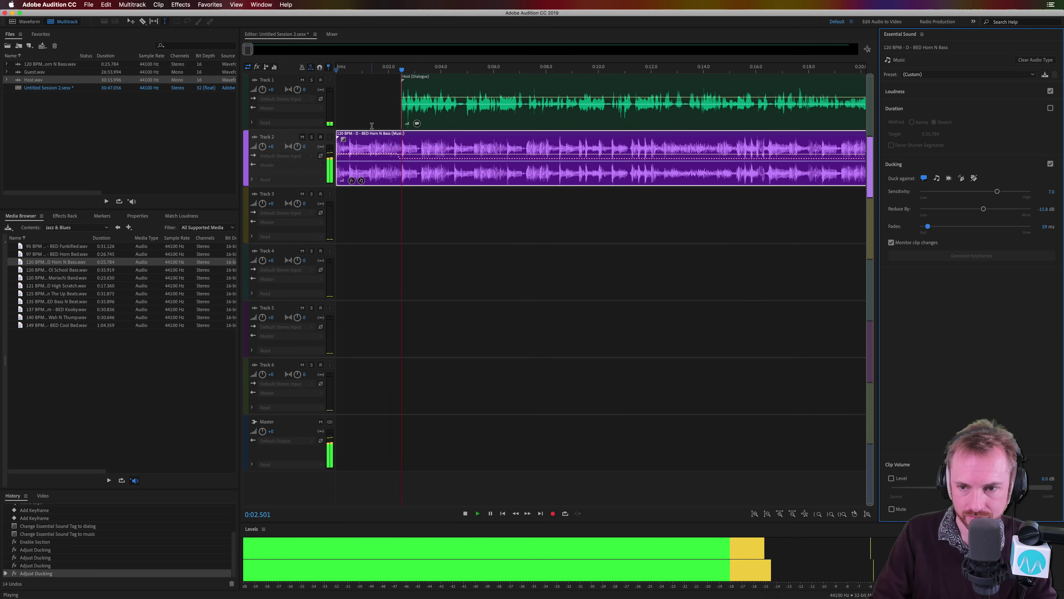
pyautogui.press('space')
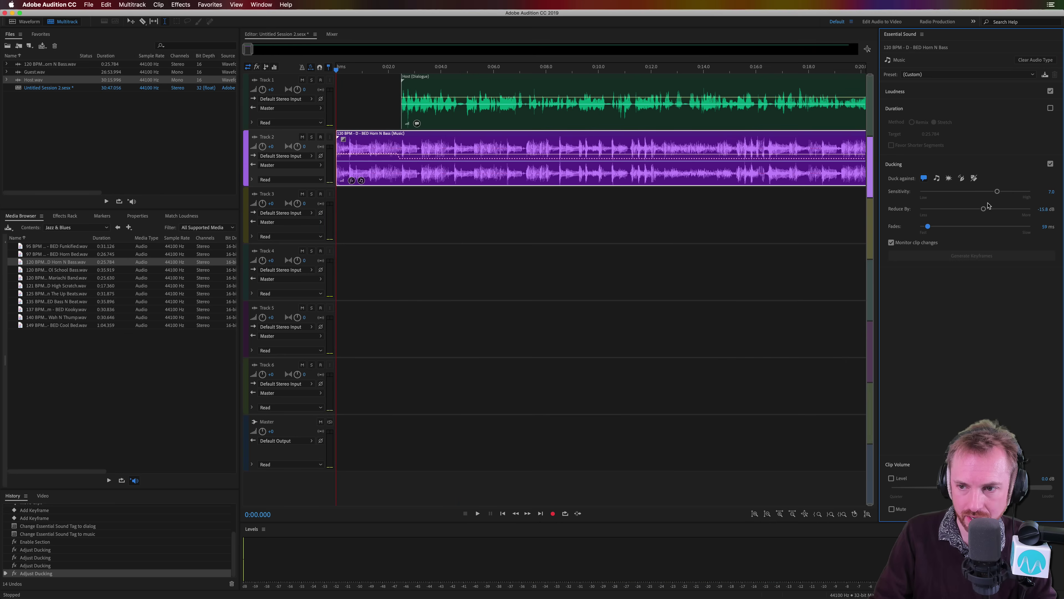
pyautogui.moveTo(983, 209); pyautogui.dragTo(971, 209)
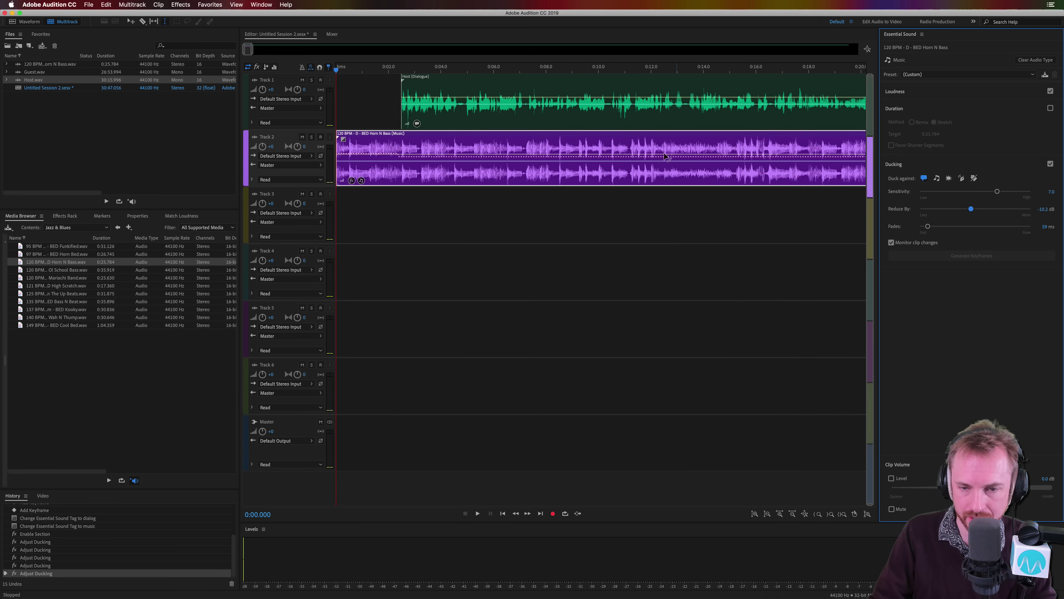
pyautogui.press('space')
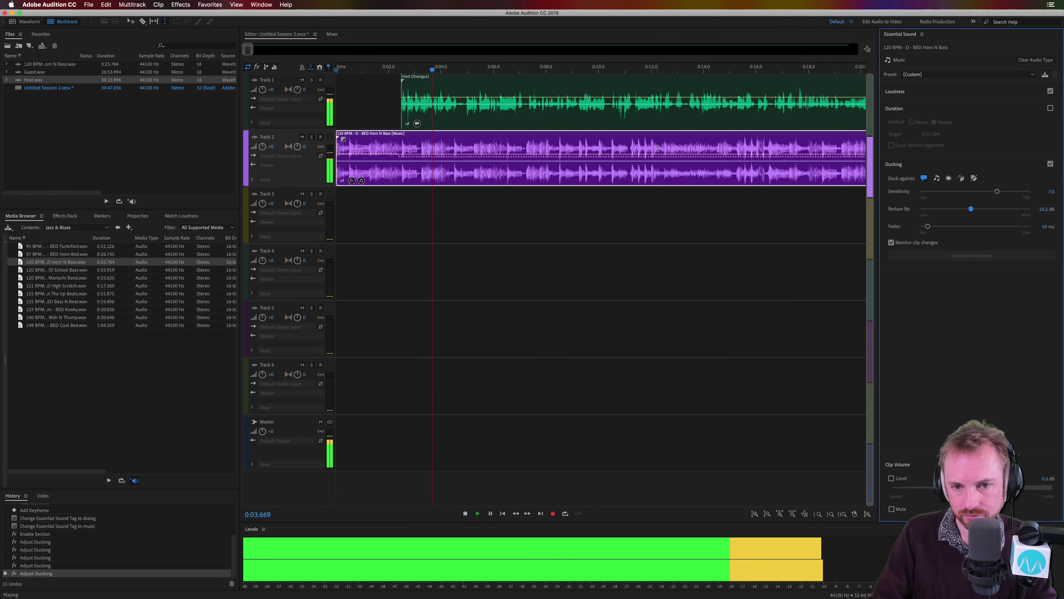
# Step: Stop playback and zoom the multitrack timeline fully out to show the whole session
pyautogui.press('space')
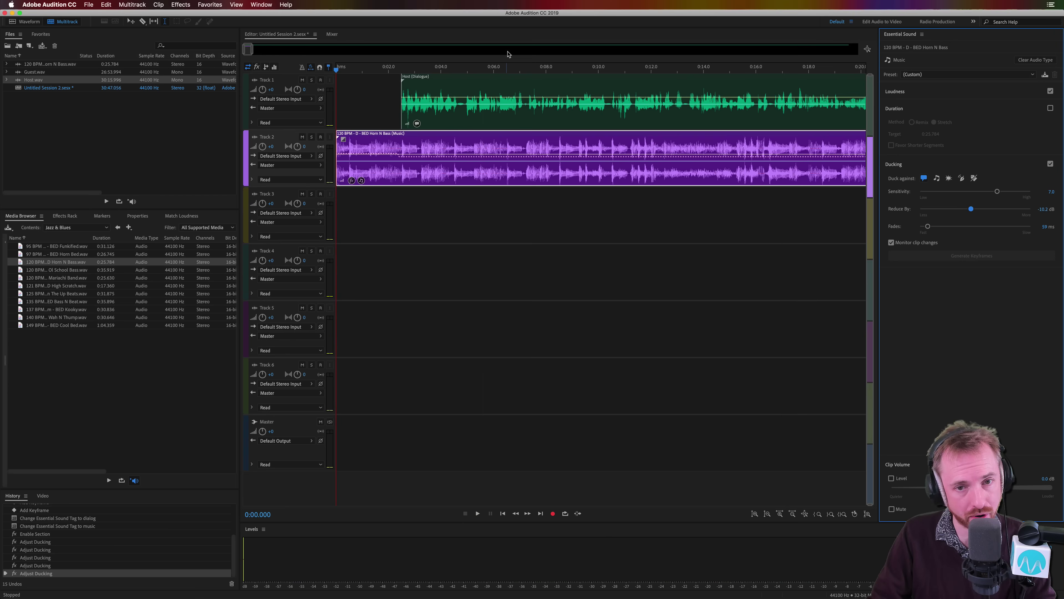
pyautogui.press('-')
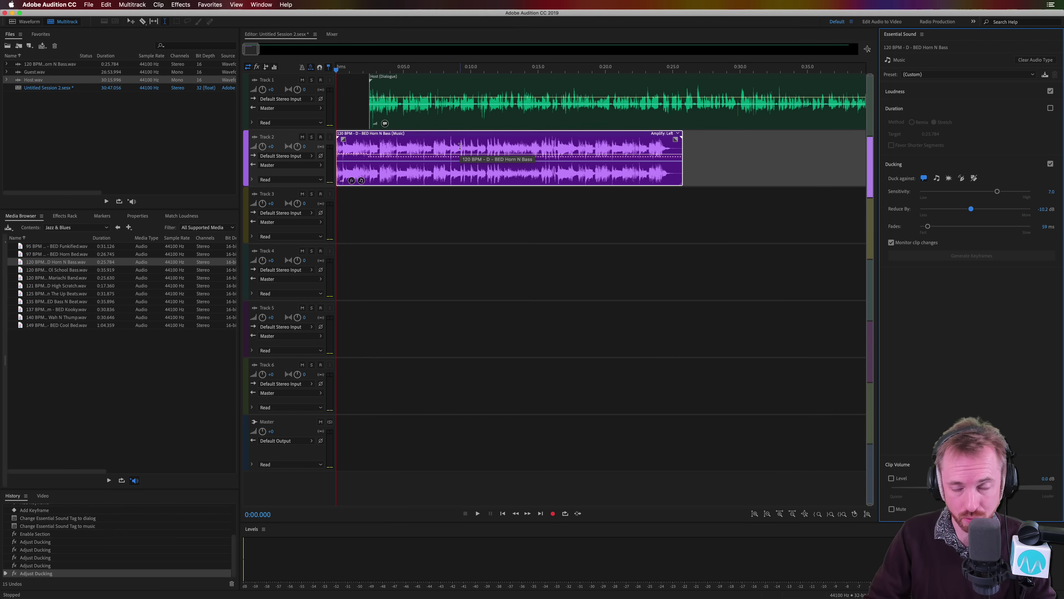
pyautogui.scroll(-5, 460, 146)
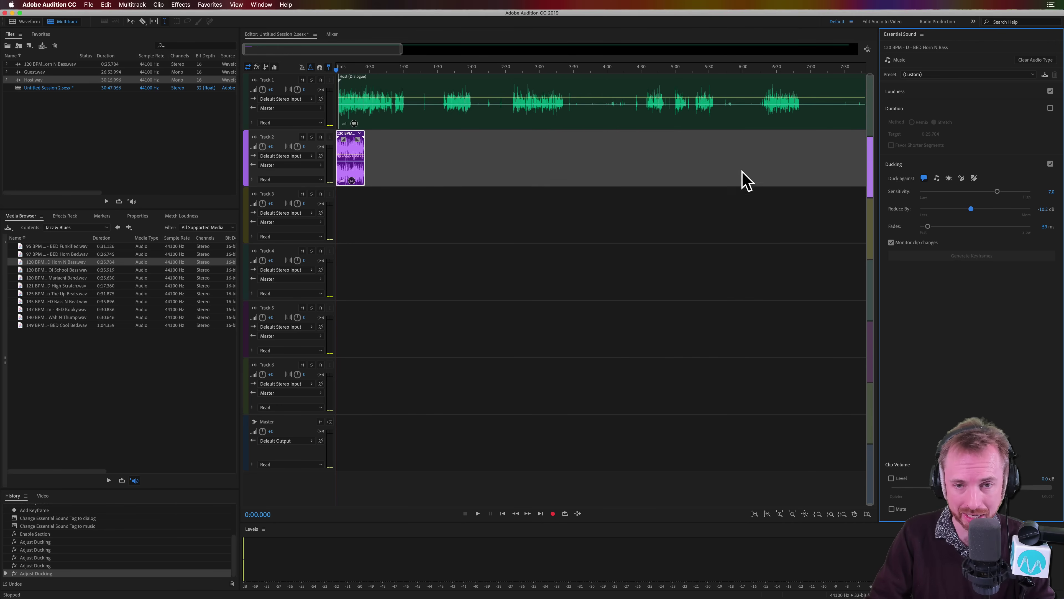